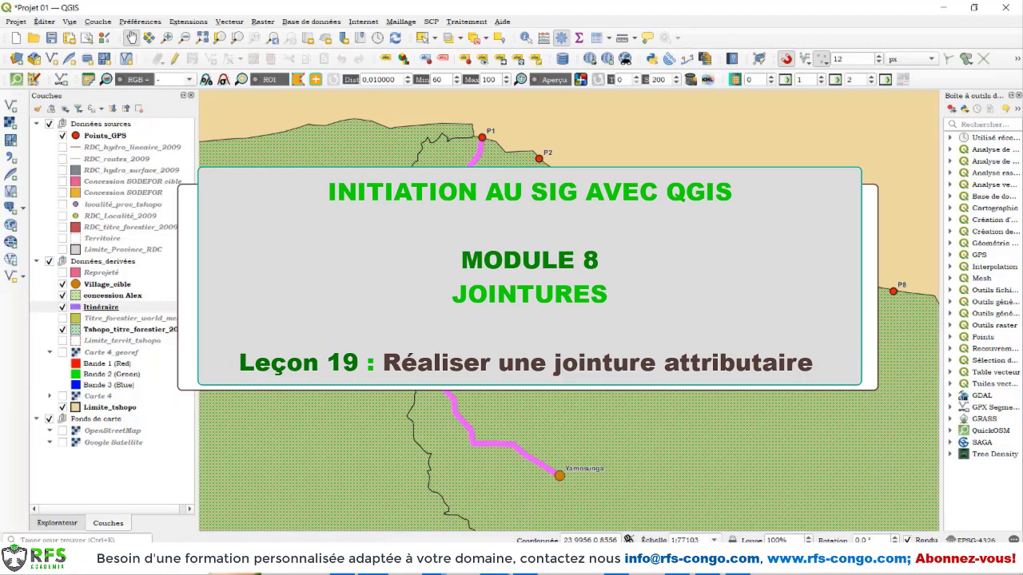
Hide the Itinéraire, concession Alex and Village_cible layers
scroll(831, 359, "down", 4)
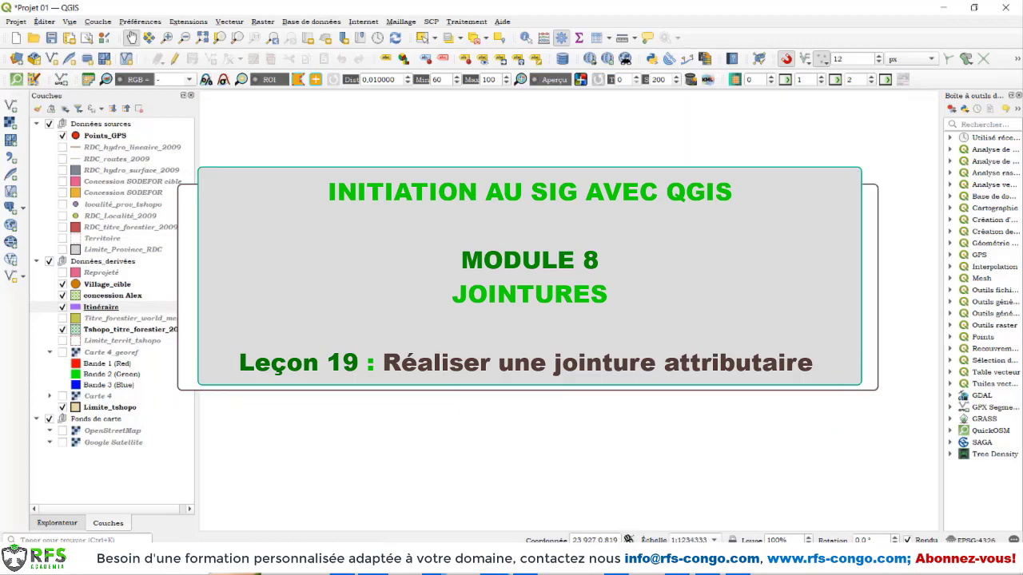
left_click_drag(729, 337, 536, 300)
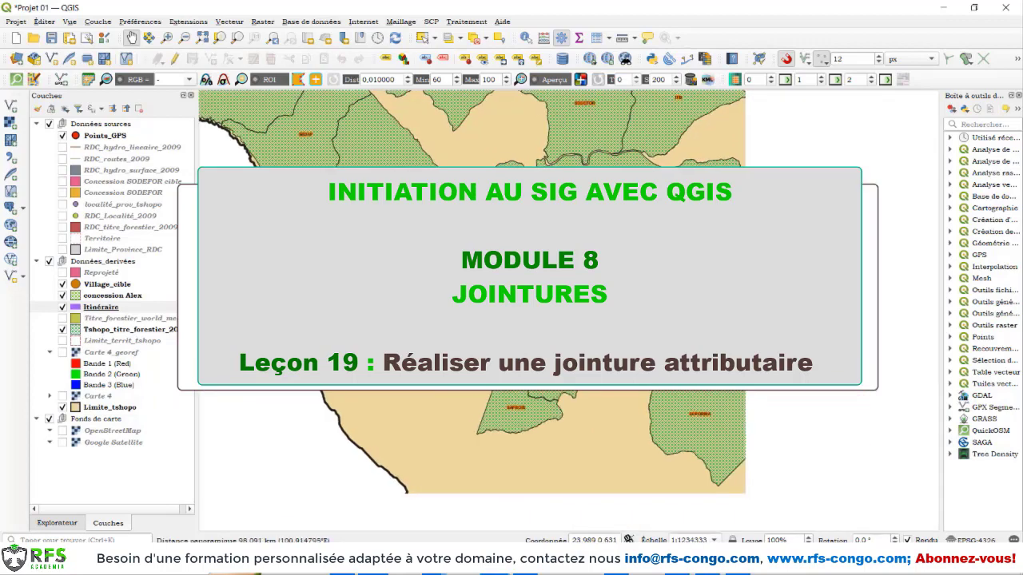
scroll(540, 167, "down", 2)
left_click(62, 305)
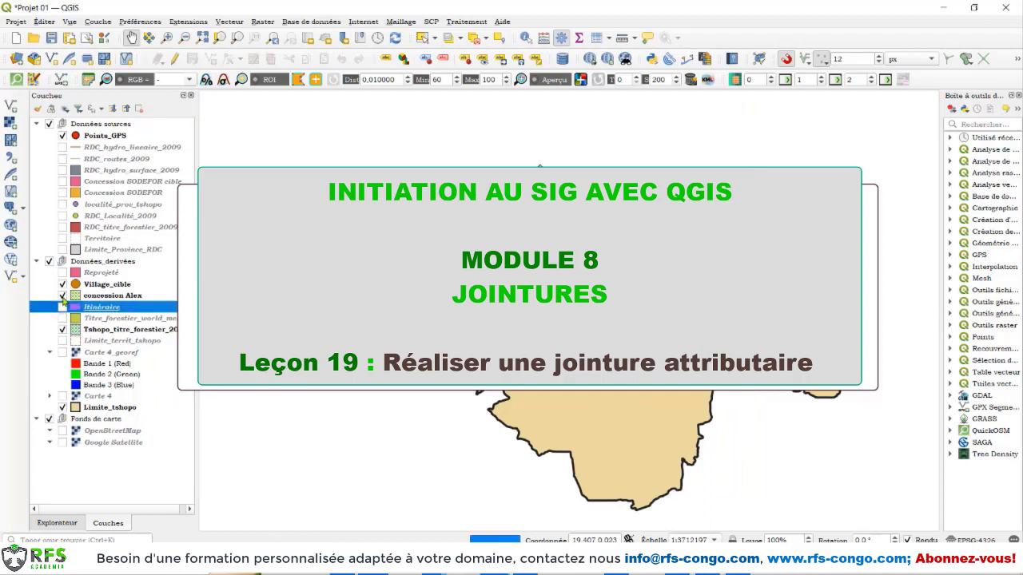
left_click(63, 296)
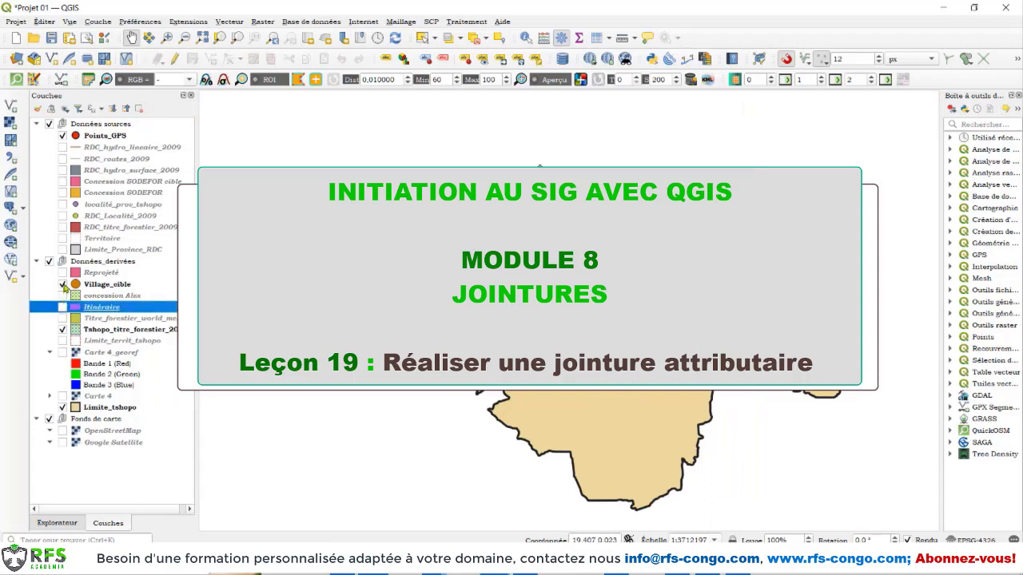
left_click(63, 285)
Show the Limite_Province_RDC layer and hide Tshopo_titre_forestier_2009, Limite_tshopo, Points_GPS and the Fonds de carte group, with the whole country in view
left_click(63, 249)
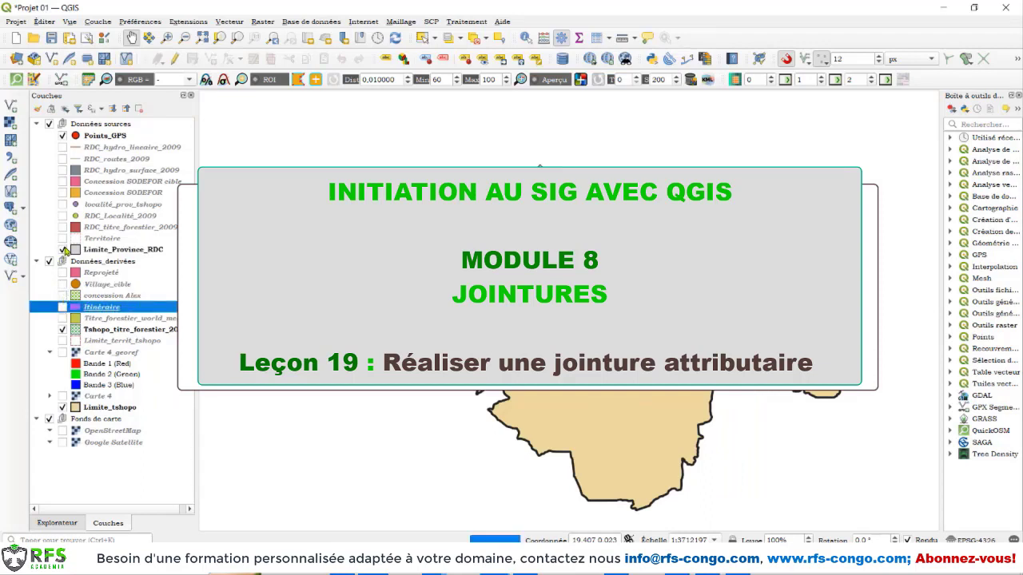
left_click(63, 329)
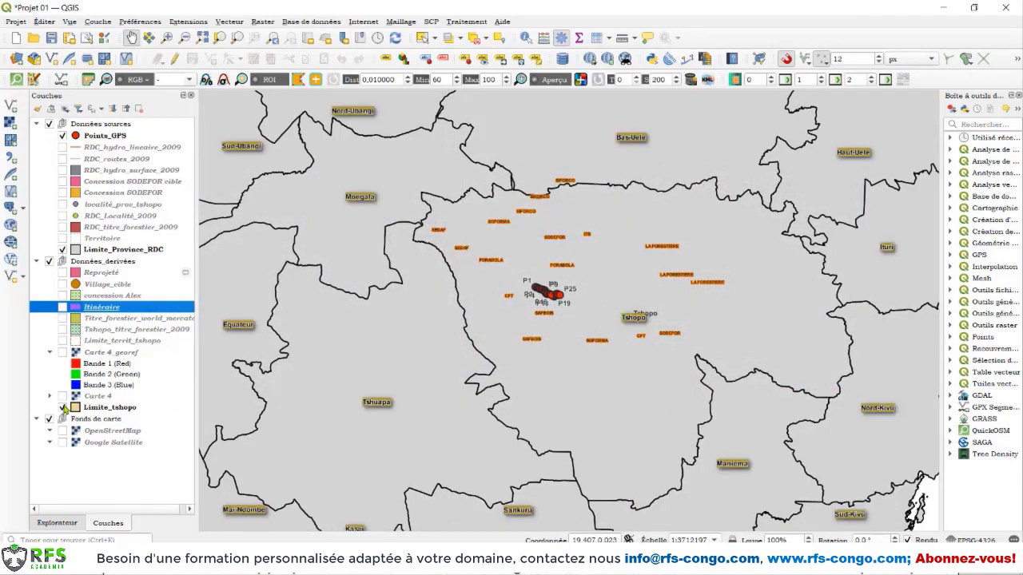
left_click(62, 408)
left_click(63, 136)
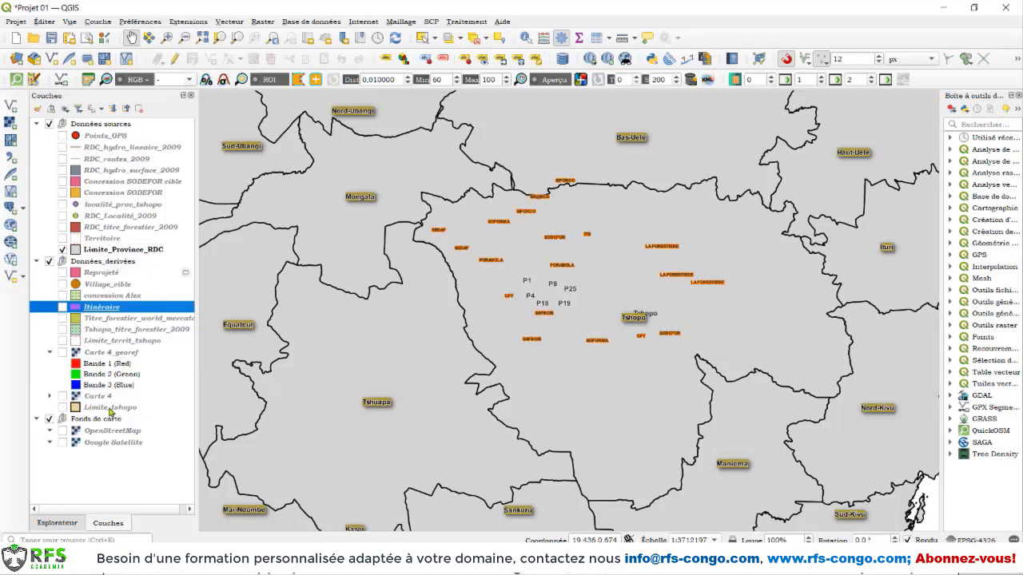
left_click(50, 419)
scroll(442, 287, "down", 1)
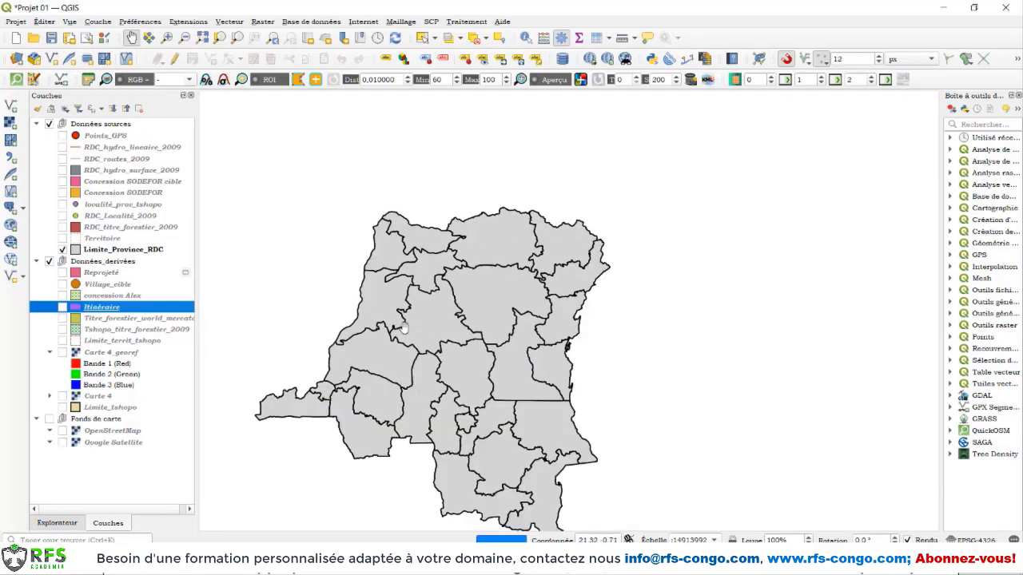
scroll(402, 328, "up", 1)
left_click_drag(448, 484, 544, 317)
scroll(547, 318, "down", 1)
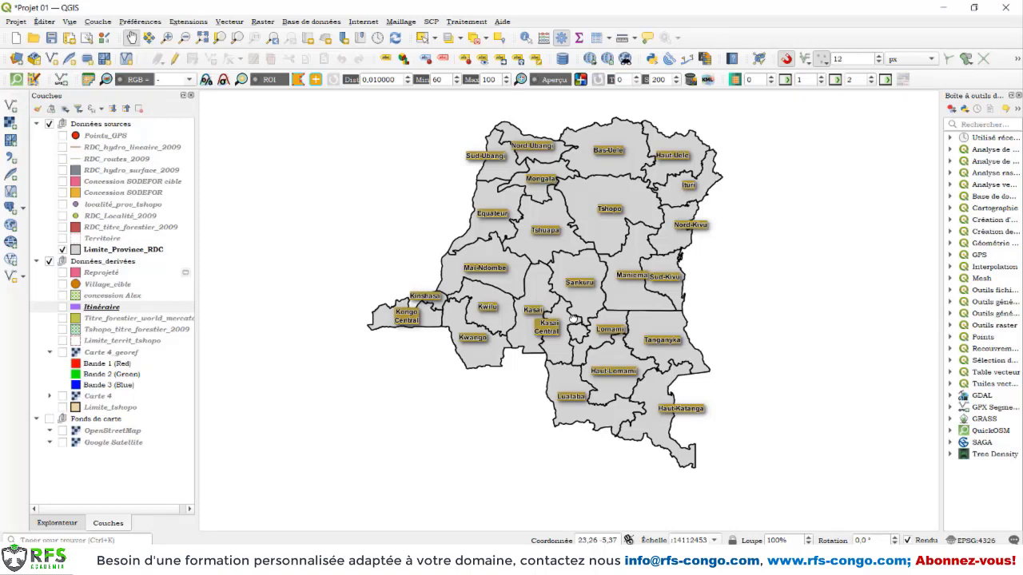
Examine the attribute table of the Limite_Province_RDC layer and close it
right_click(110, 253)
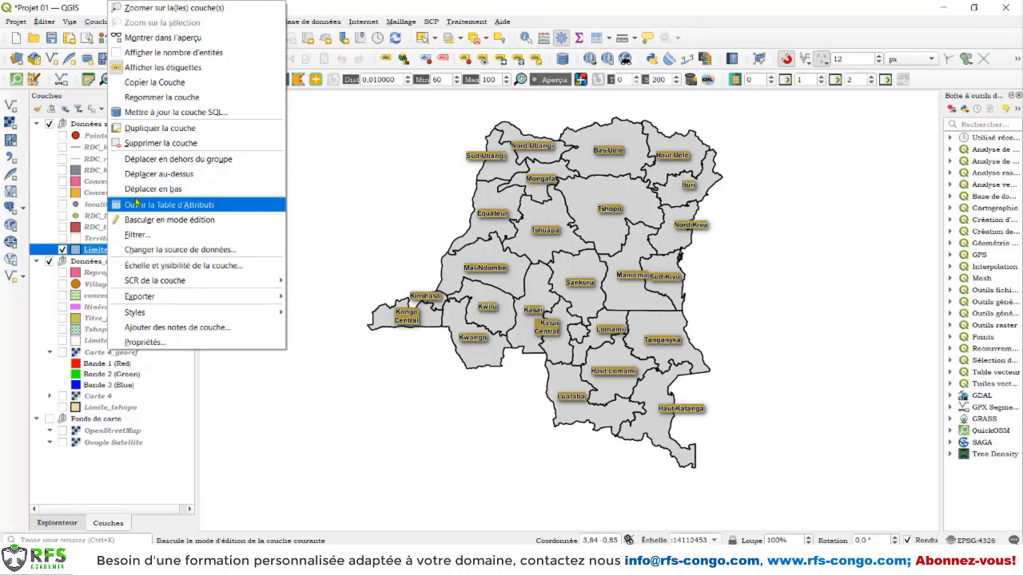
left_click(136, 204)
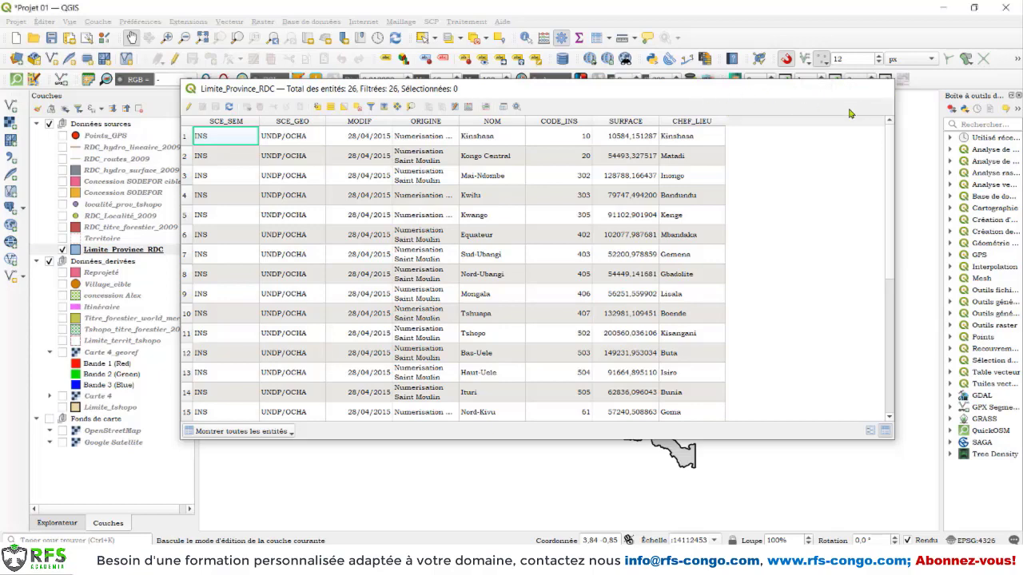
left_click(878, 88)
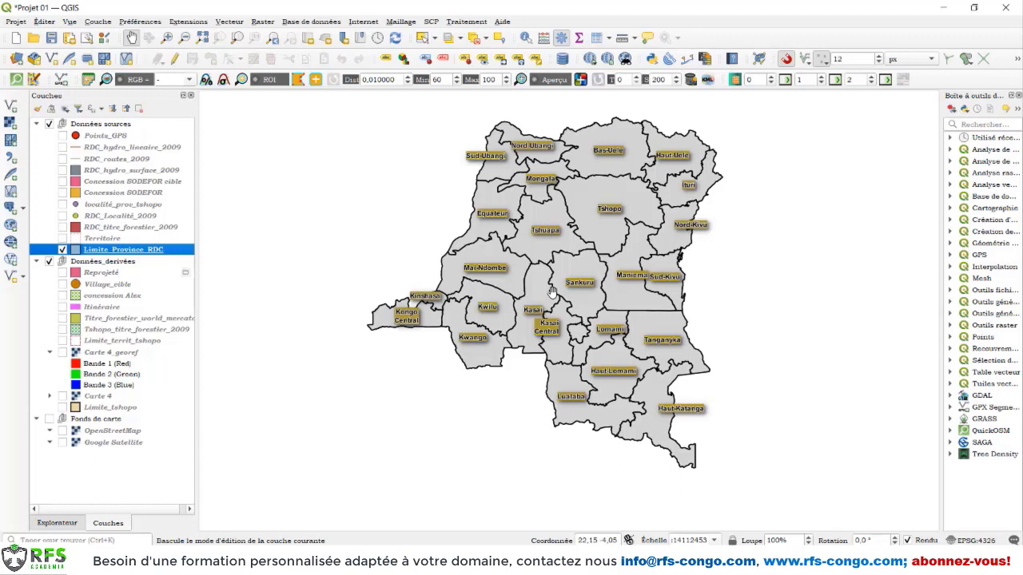
Switch to File Explorer, open the Province_statistiques workbook from the Geodonnées folder in Excel, and select its whole data table
left_click(329, 561)
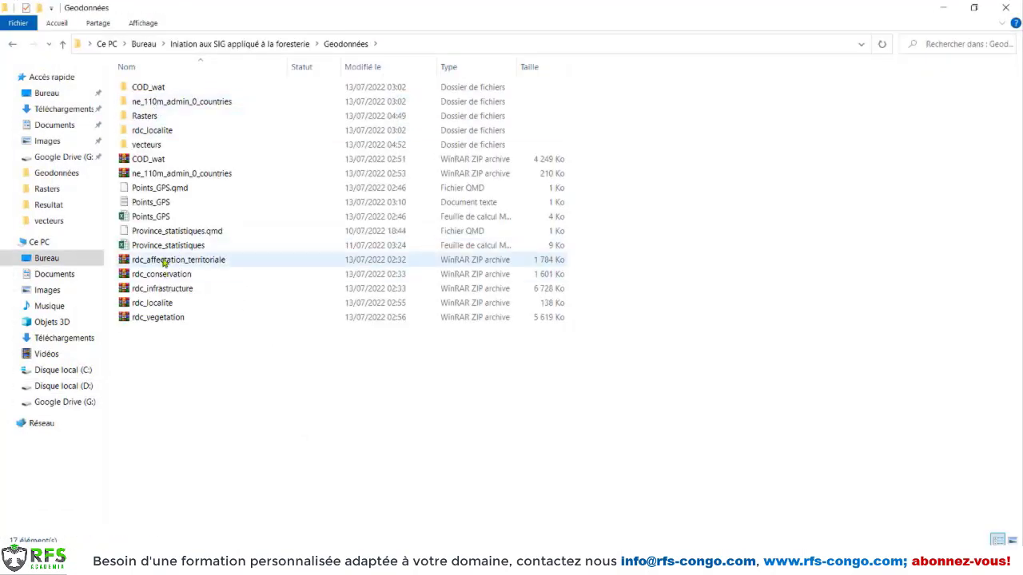
left_click(164, 248)
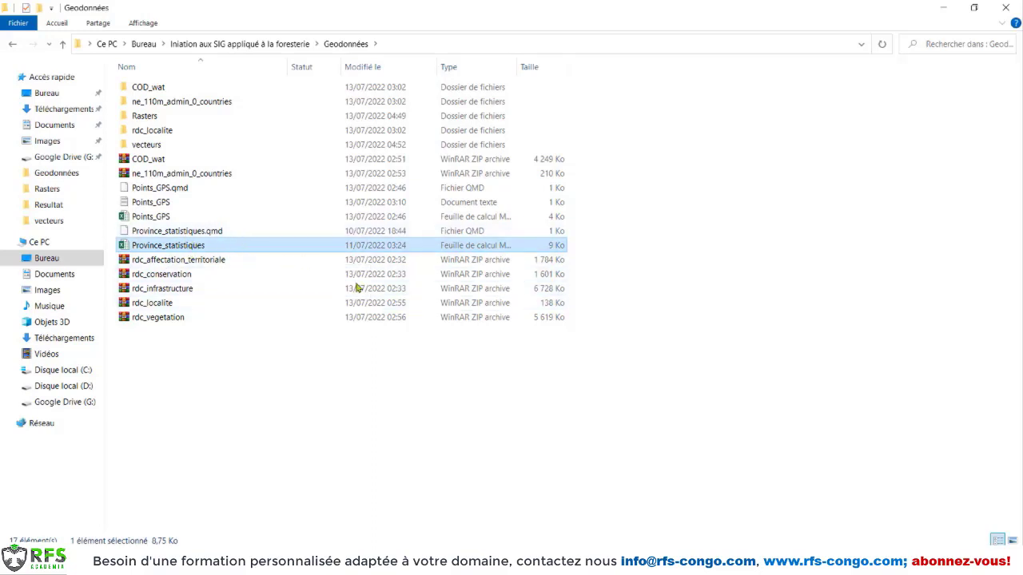
double_click(137, 247)
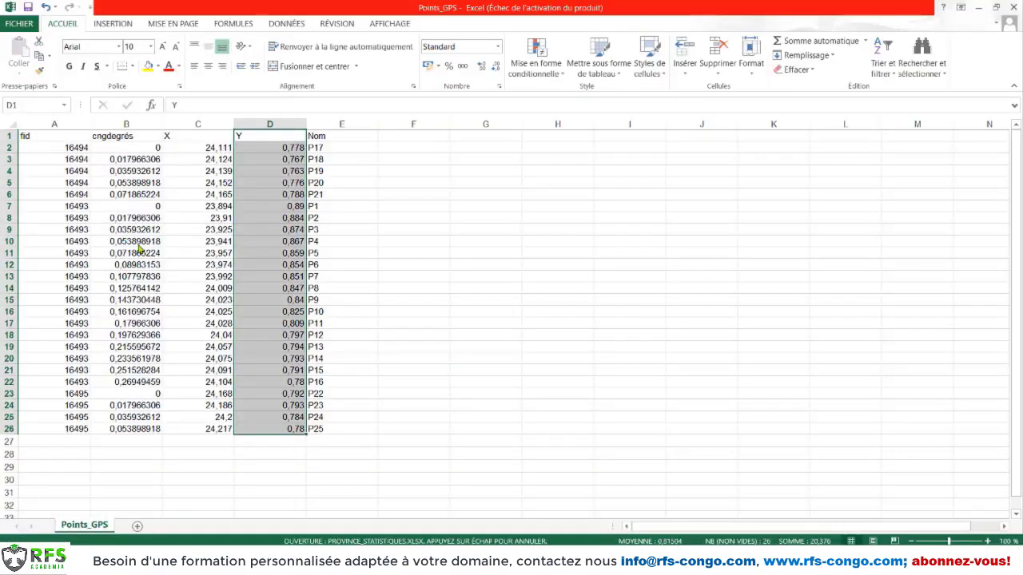
left_click_drag(32, 136, 386, 441)
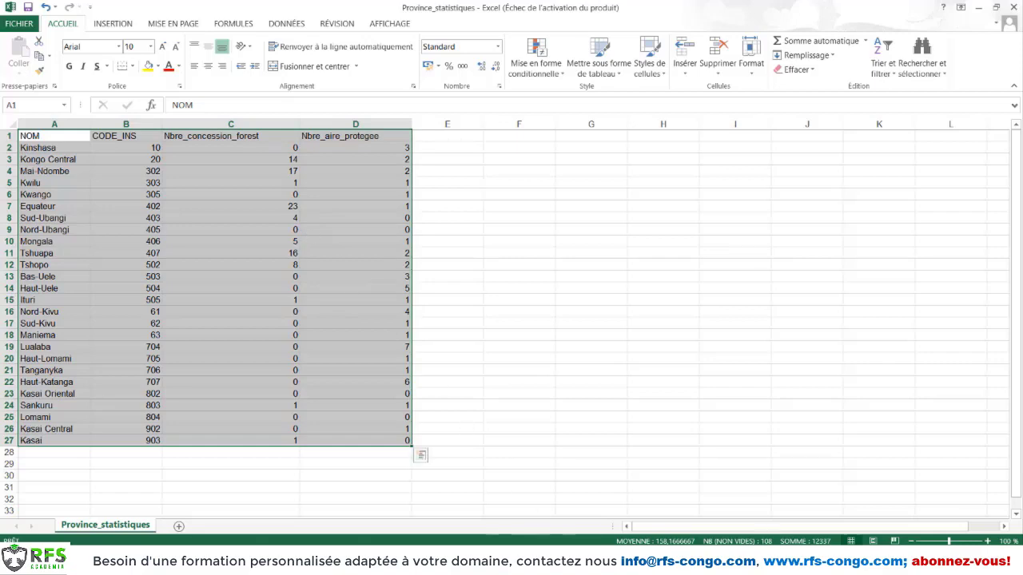
Switch back to QGIS and examine the NOM and CODE_INS fields in the Limite_Province_RDC attribute table
left_click(496, 561)
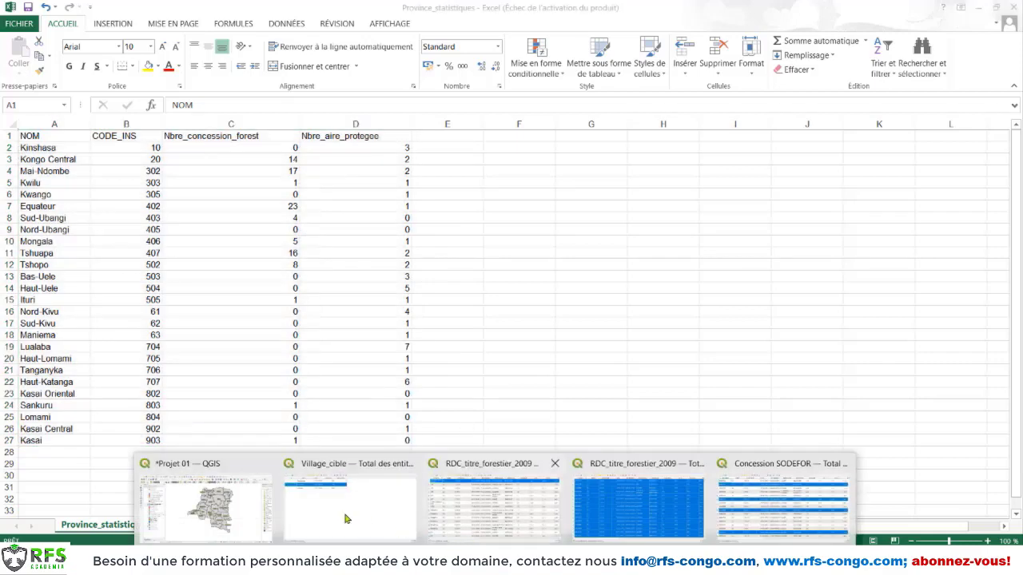
left_click(258, 505)
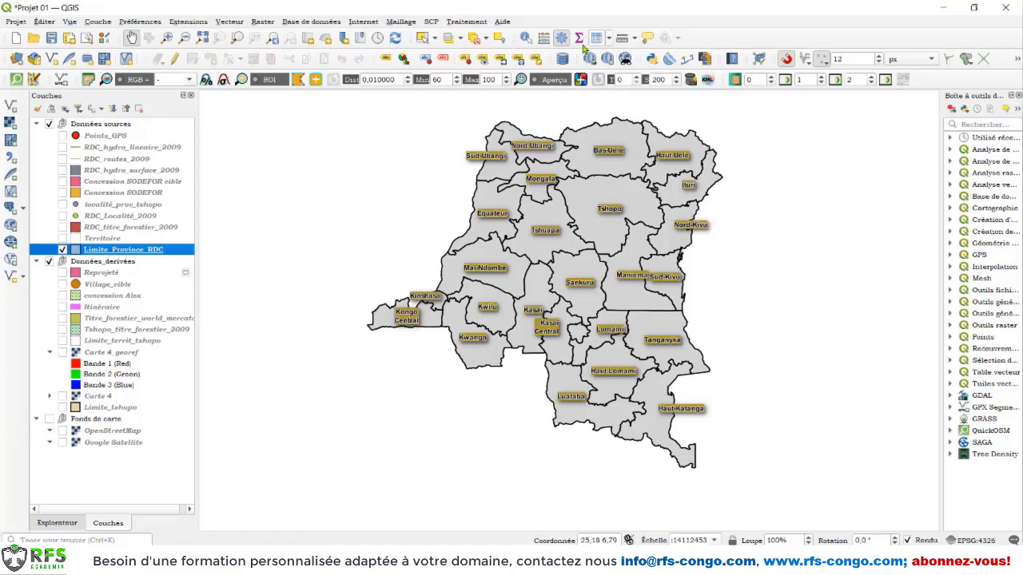
right_click(134, 252)
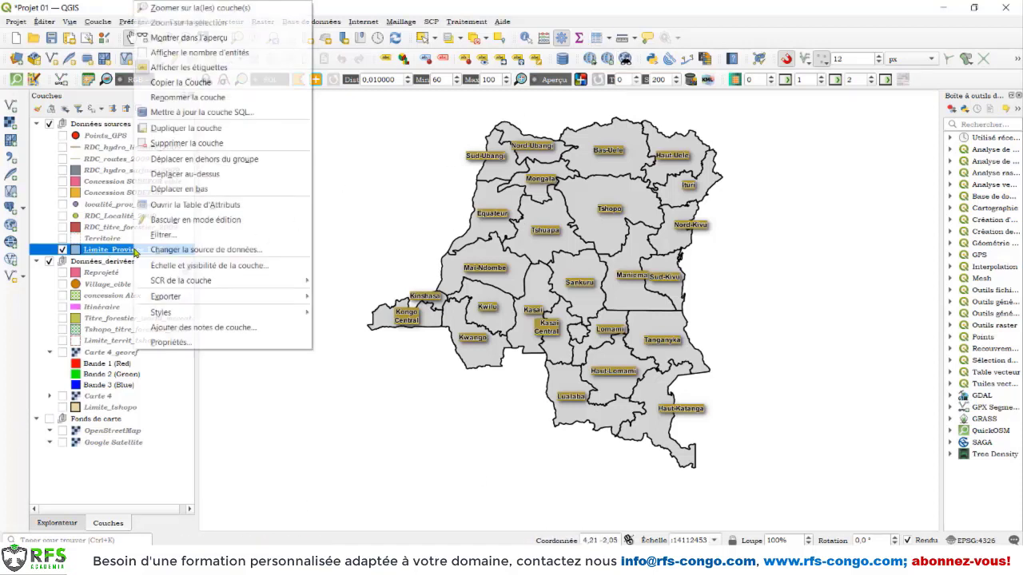
left_click(182, 206)
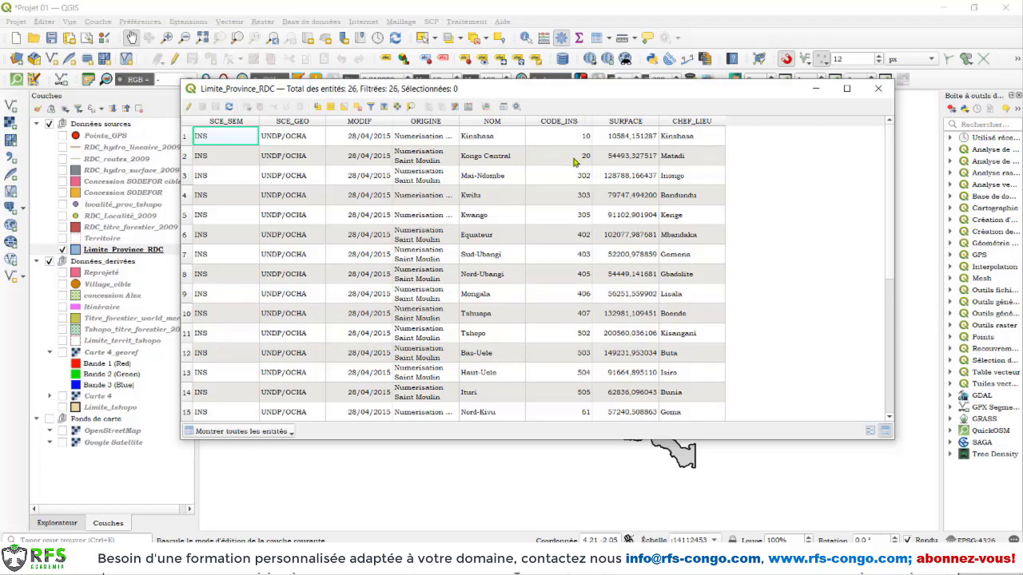
Switch to the Province_statistiques workbook in Excel and examine its CODE_INS column and the rest of the table
mouse_move(500, 563)
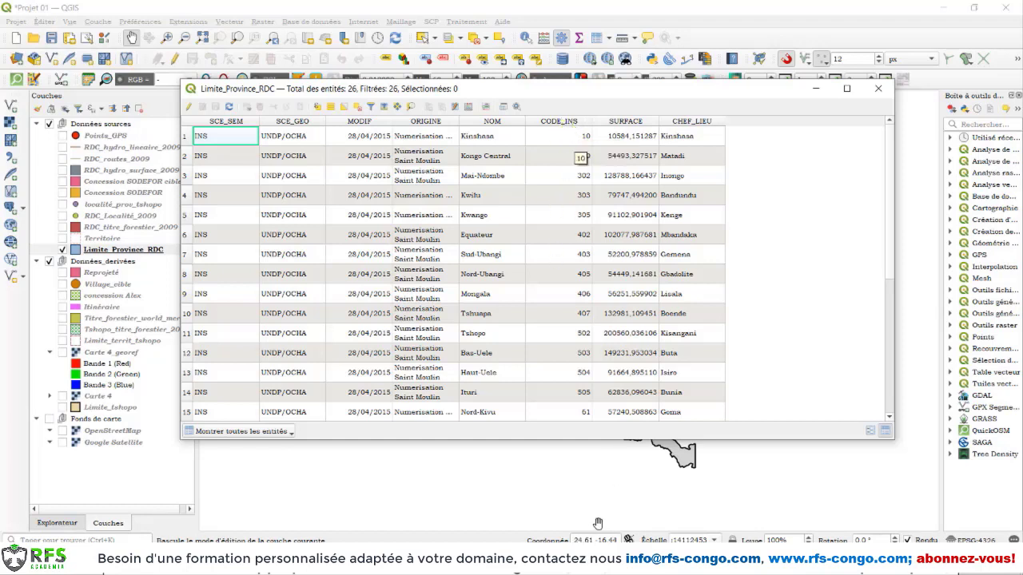
mouse_move(616, 565)
mouse_move(708, 564)
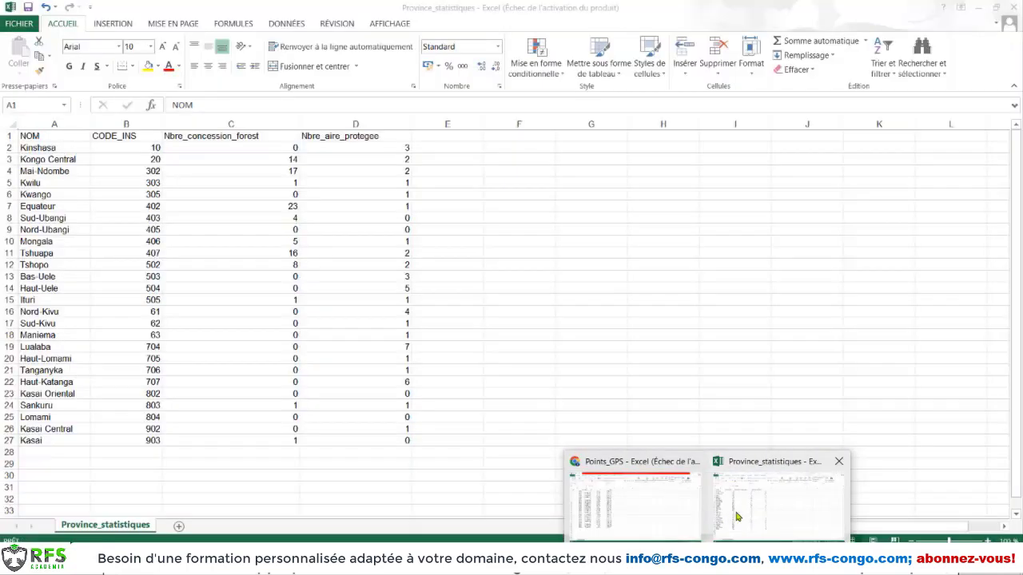
left_click(738, 517)
key("ctrl+a")
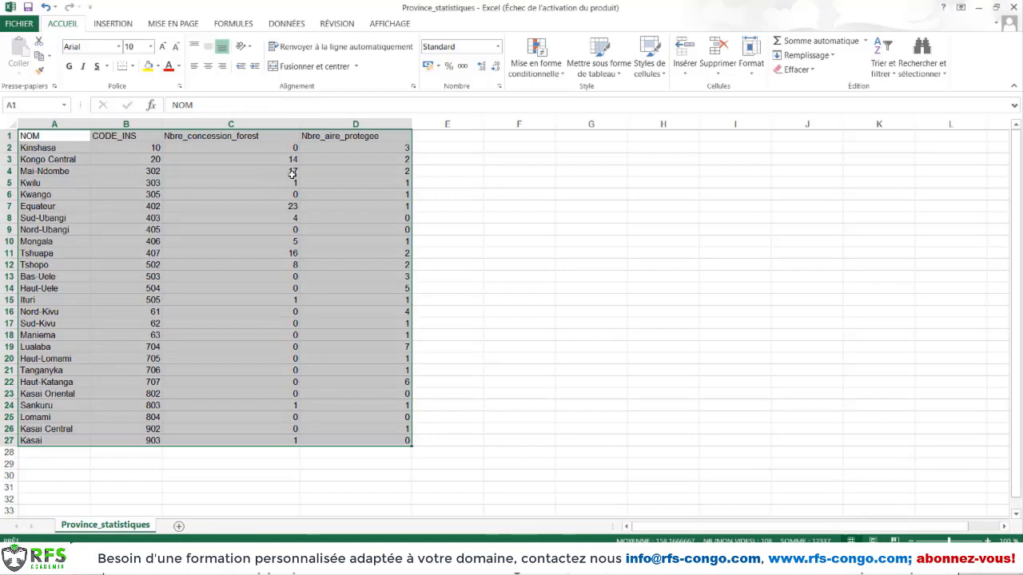
left_click(136, 137)
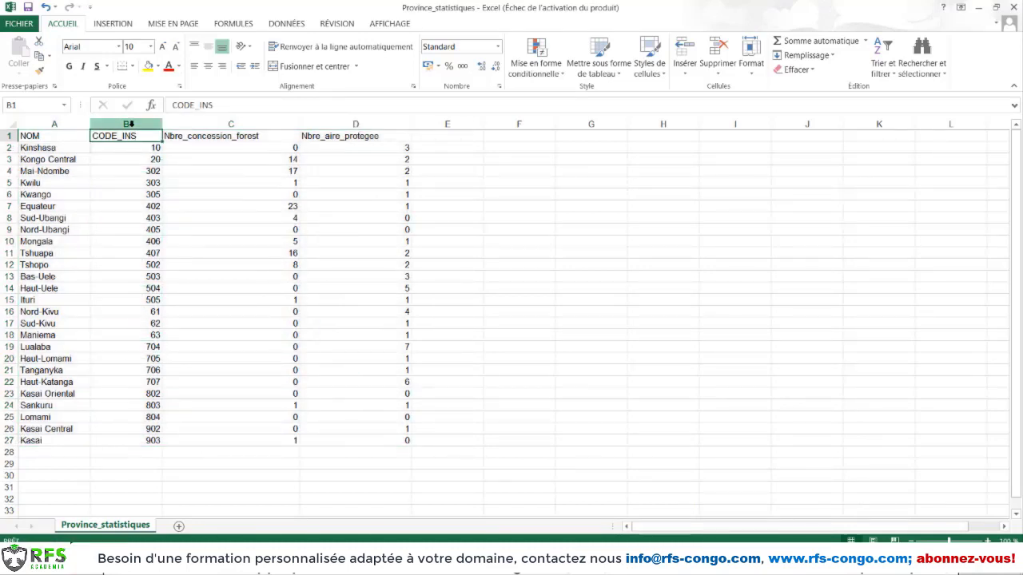
left_click(130, 125)
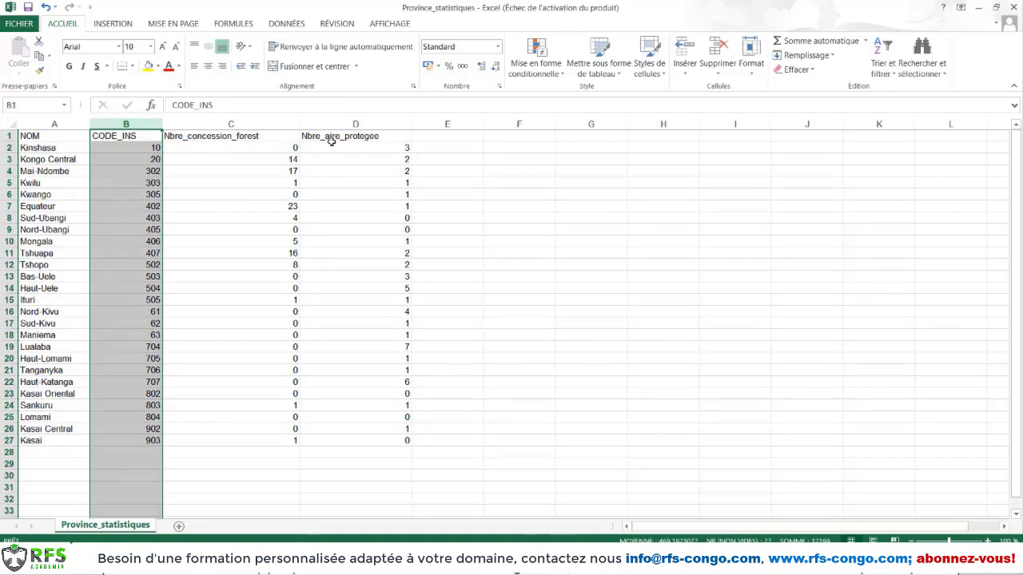
left_click_drag(38, 137, 405, 440)
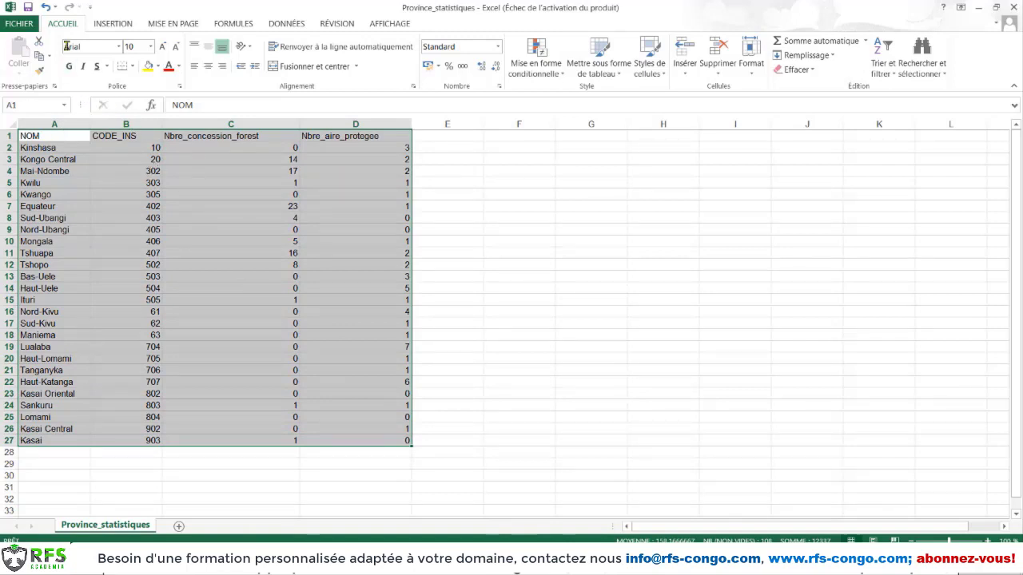
Save Province_statistiques in the Geodonnées folder as a semicolon-delimited CSV, keeping that format
left_click(15, 24)
left_click(40, 142)
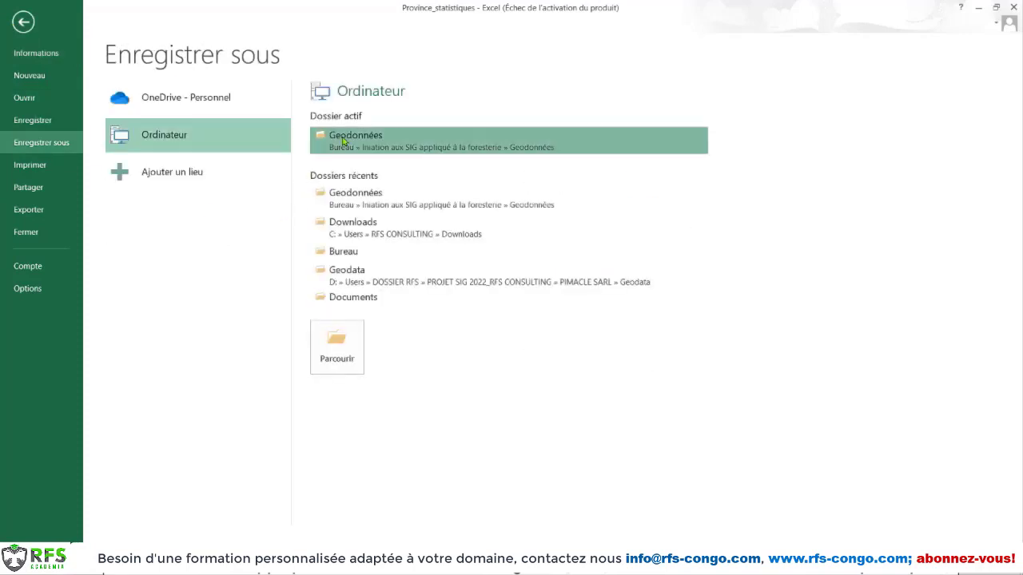
left_click(343, 141)
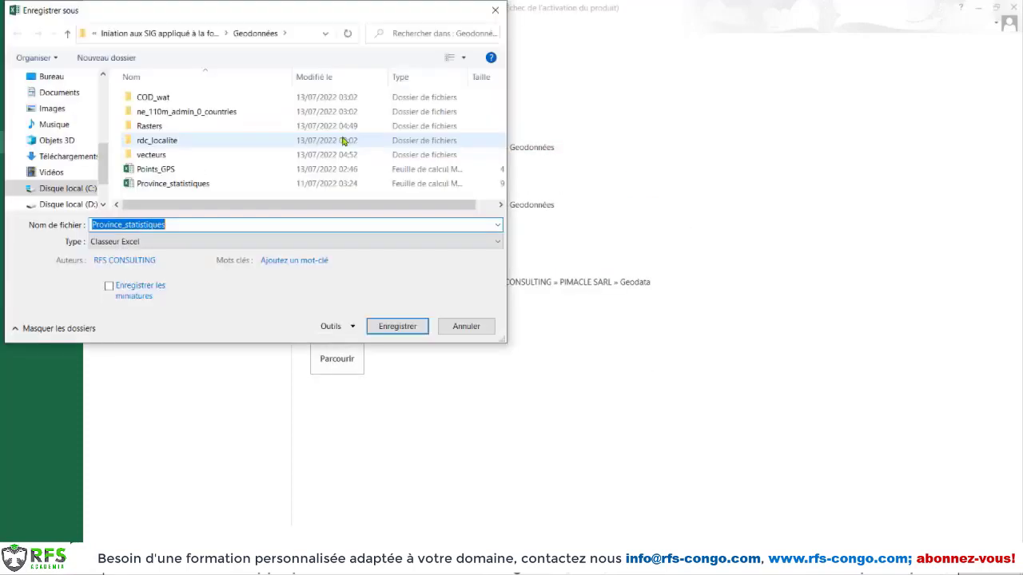
left_click(125, 245)
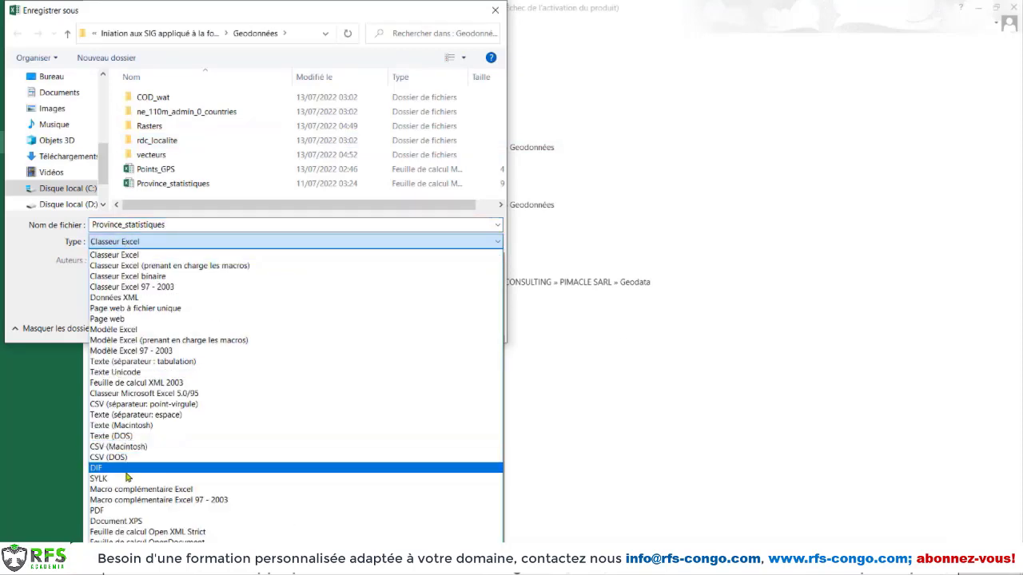
left_click(119, 406)
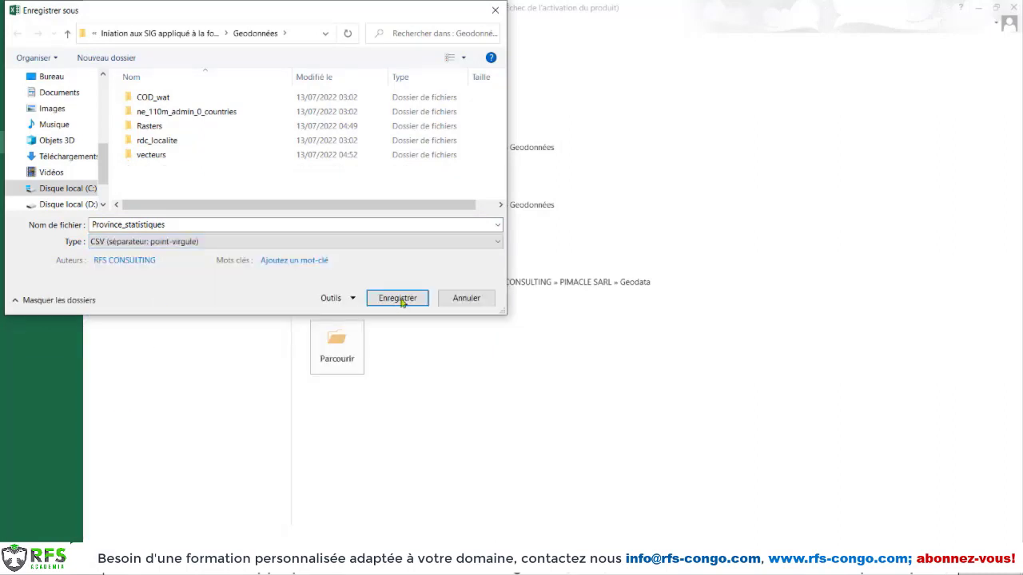
left_click(398, 298)
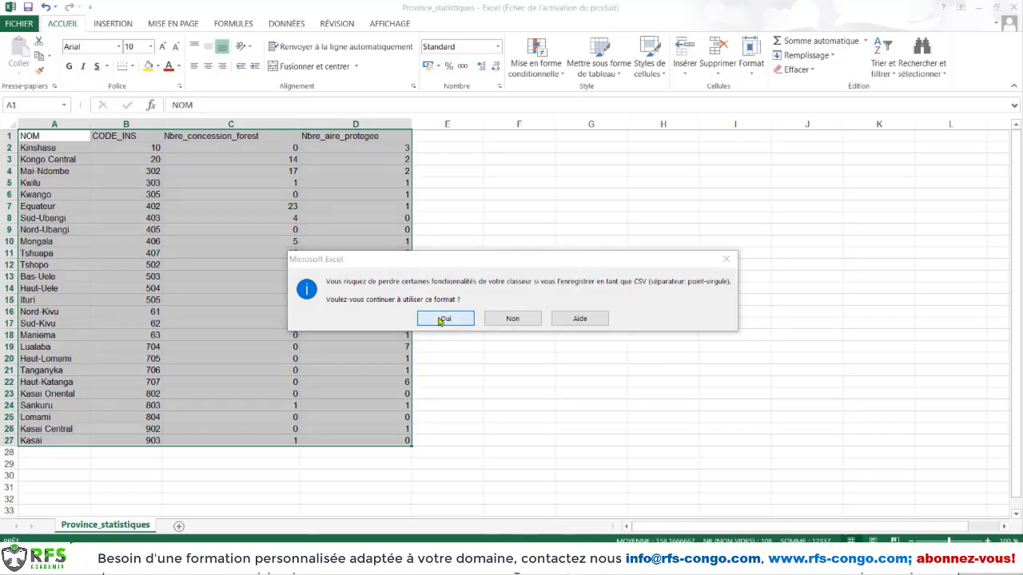
left_click(444, 318)
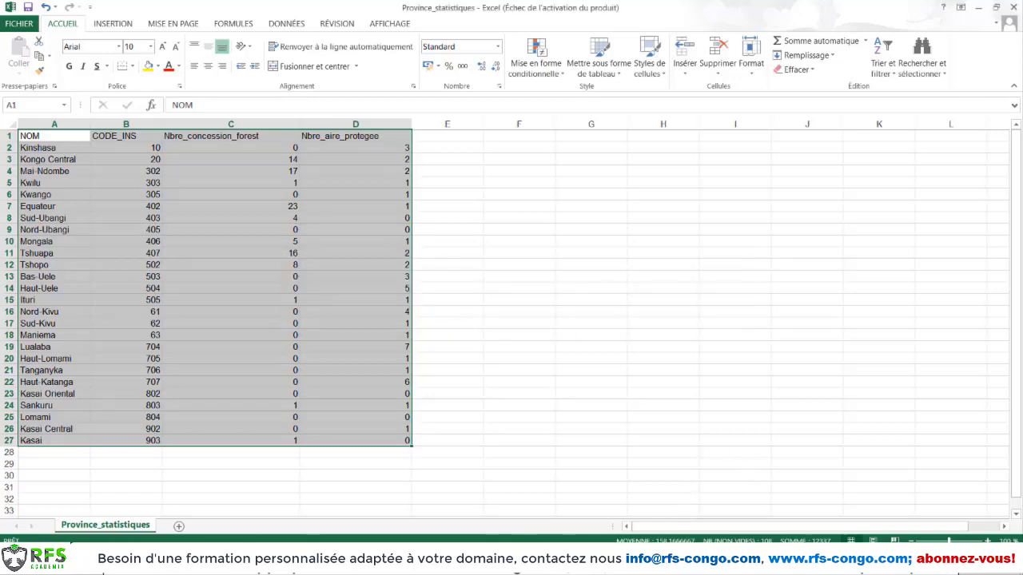
Switch back to QGIS and choose the Province_statistiques CSV file from the Geodonnées folder as a new delimited text layer
left_click(422, 454)
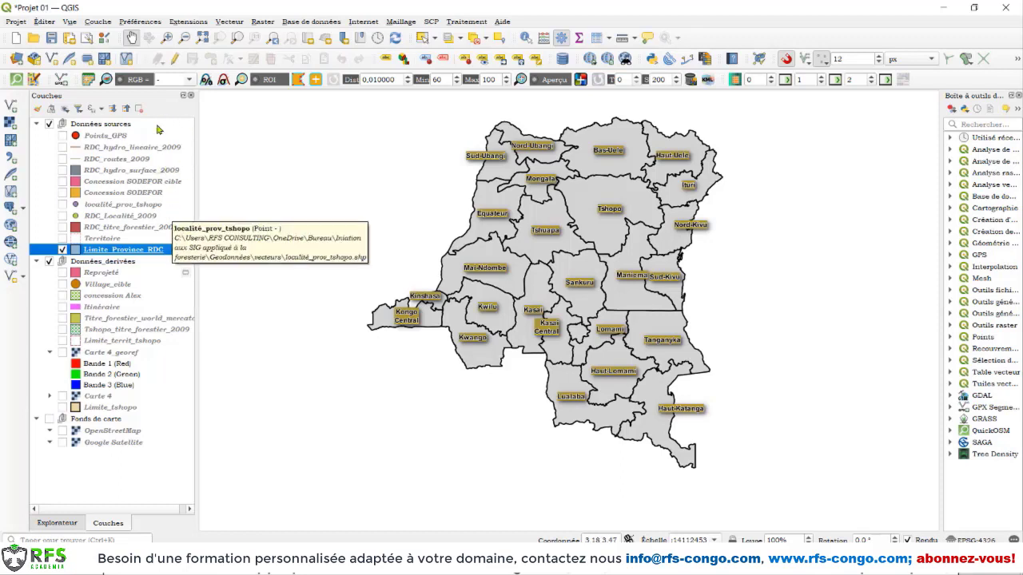
left_click(103, 25)
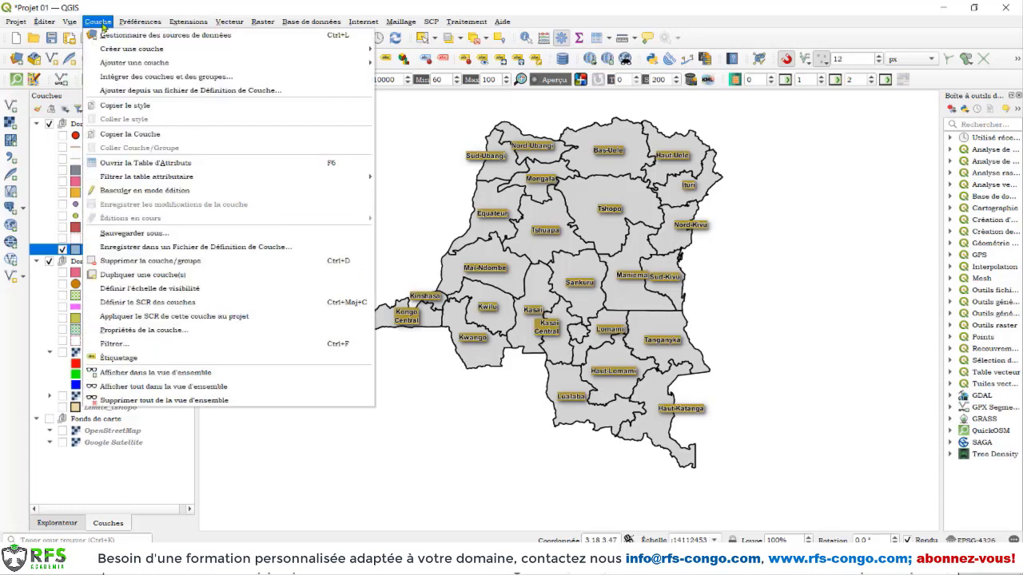
mouse_move(128, 64)
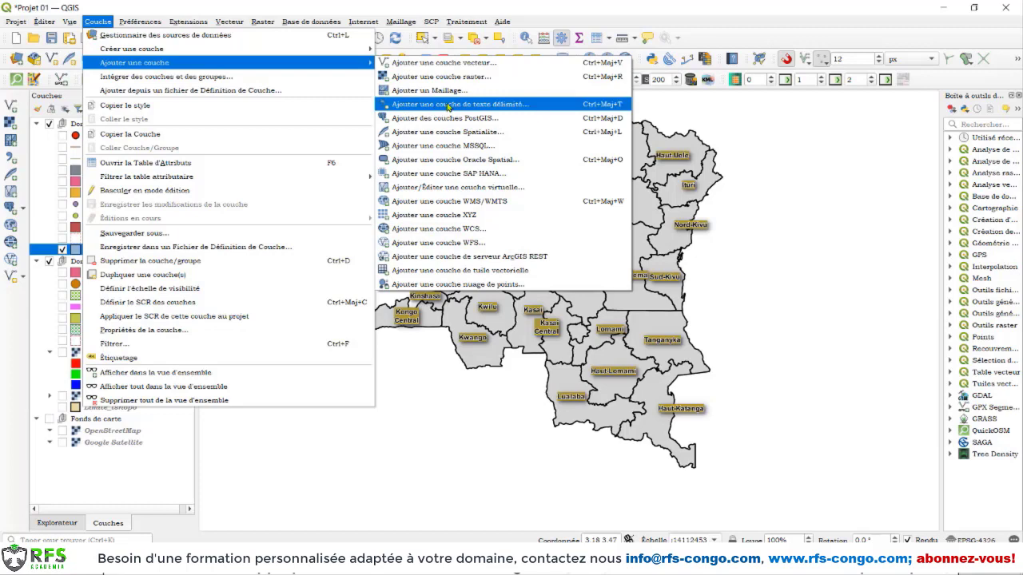
left_click(448, 106)
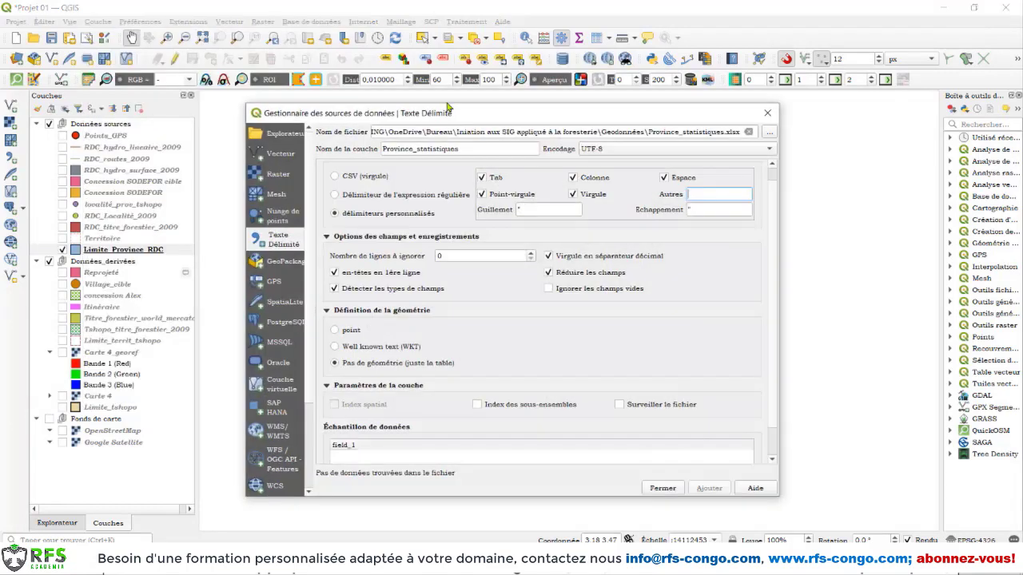
left_click(769, 133)
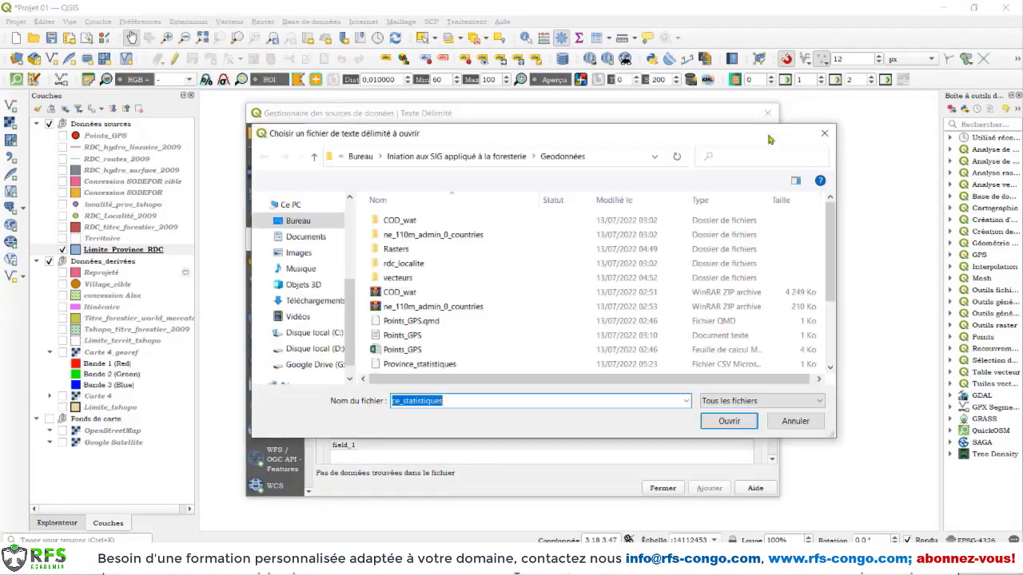
scroll(445, 295, "down", 2)
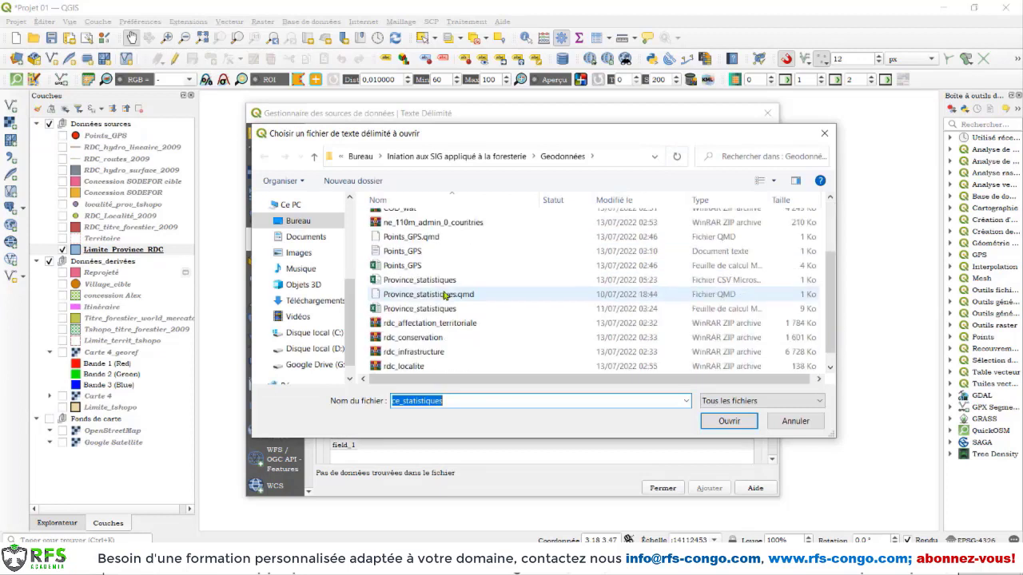
left_click(408, 281)
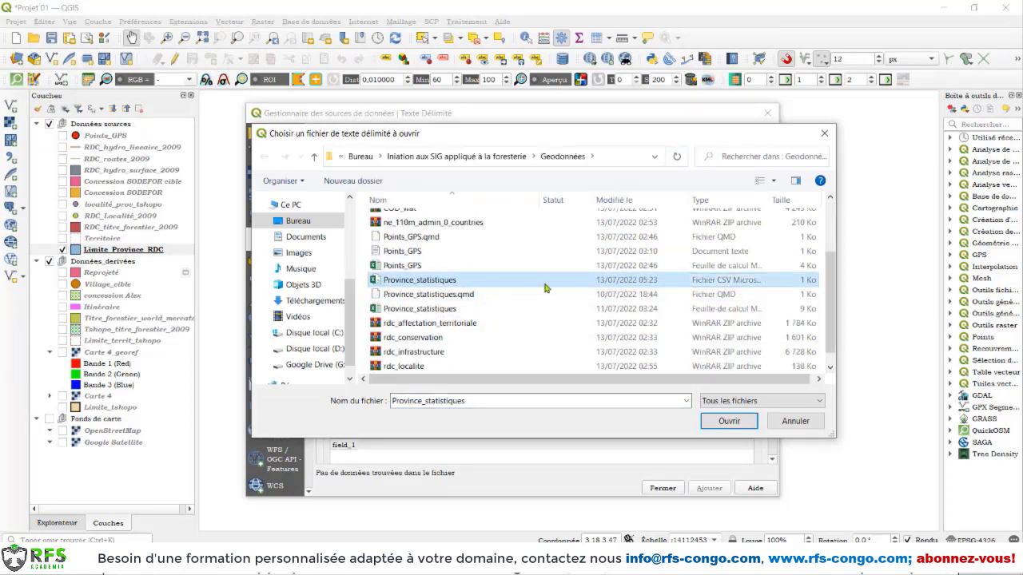
left_click(728, 421)
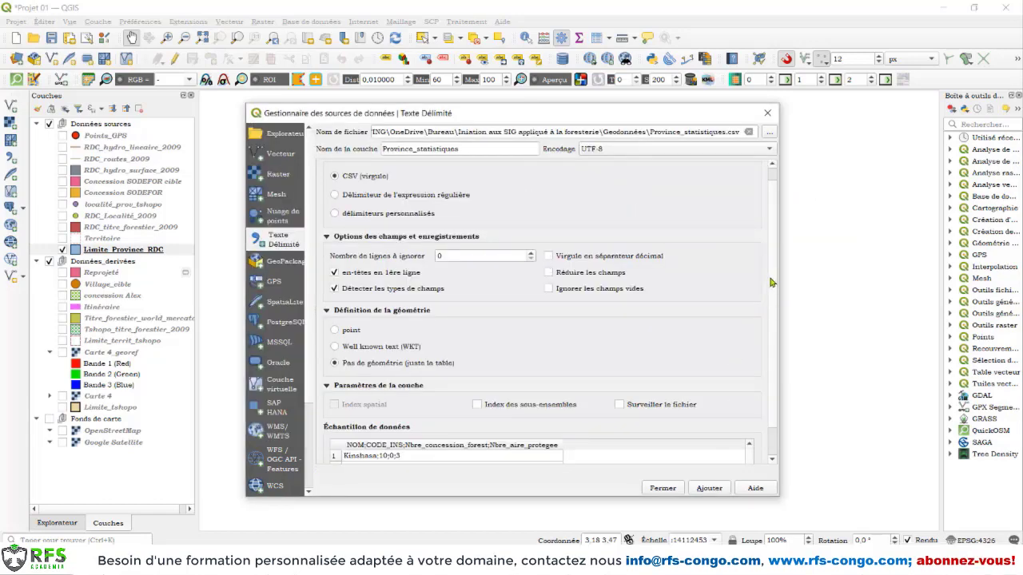
Configure the import with comma as decimal separator and custom delimiters, adding semicolon alongside tab
scroll(772, 281, "down", 2)
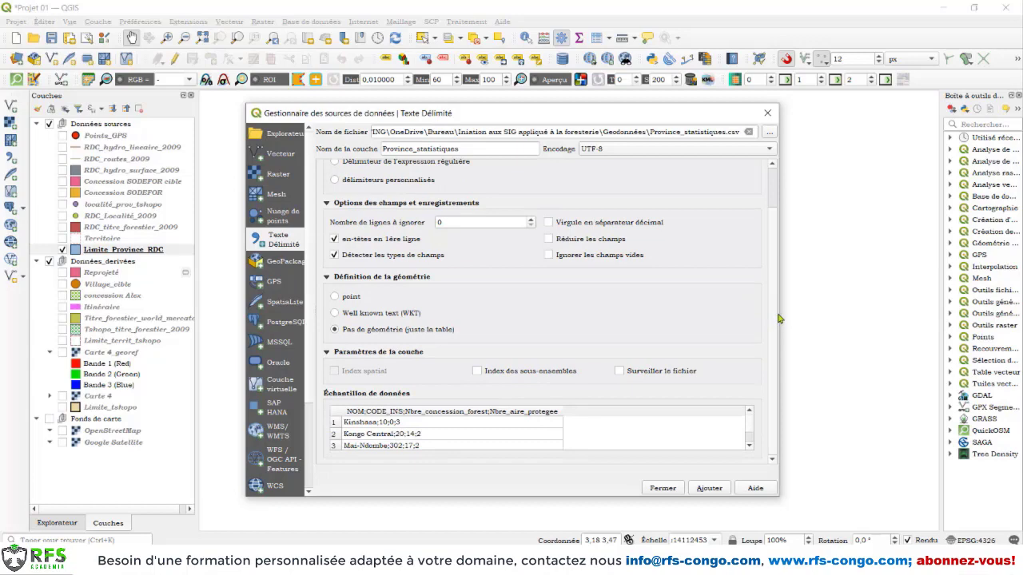
scroll(780, 318, "up", 3)
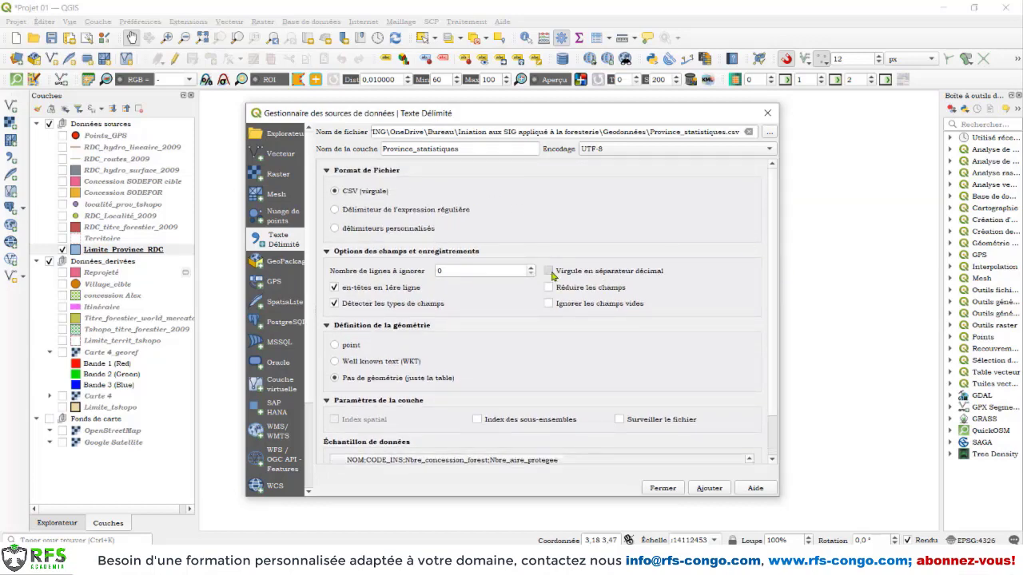
left_click(551, 271)
left_click(404, 229)
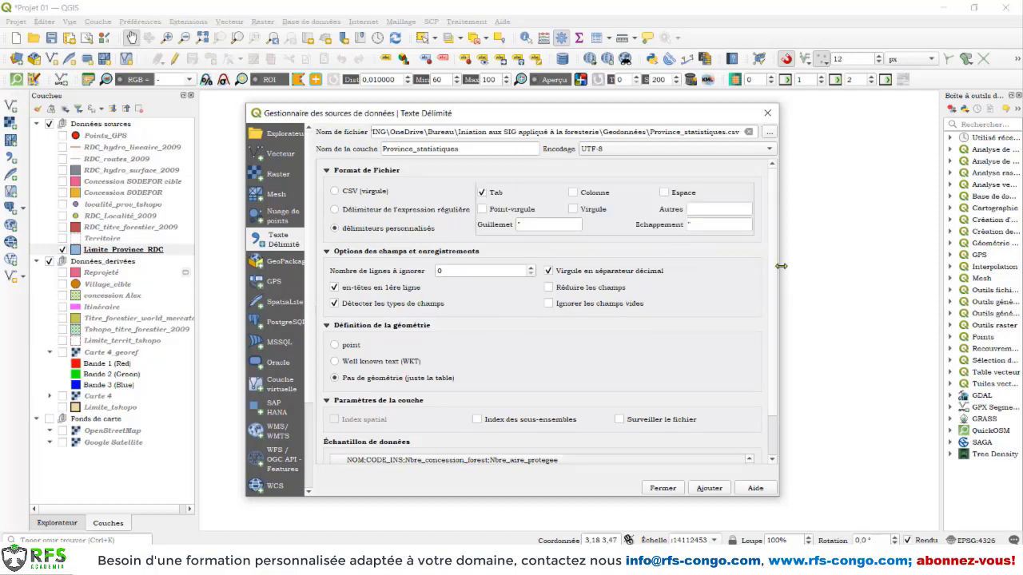
scroll(775, 272, "down", 2)
scroll(775, 272, "up", 2)
left_click(511, 211)
mouse_move(775, 266)
left_mouse_down()
mouse_move(781, 308)
mouse_move(779, 265)
left_mouse_up()
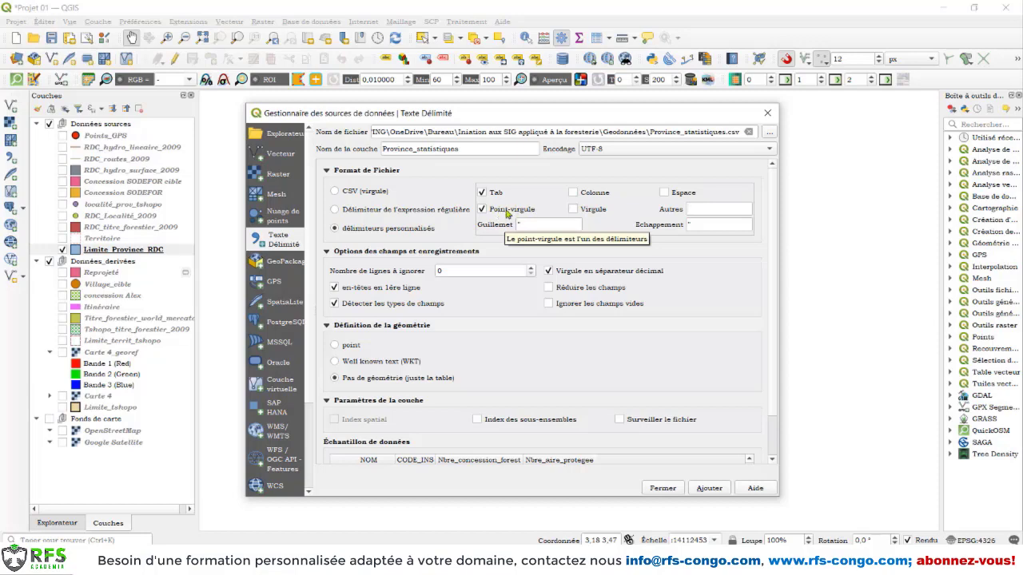
left_click_drag(772, 244, 780, 301)
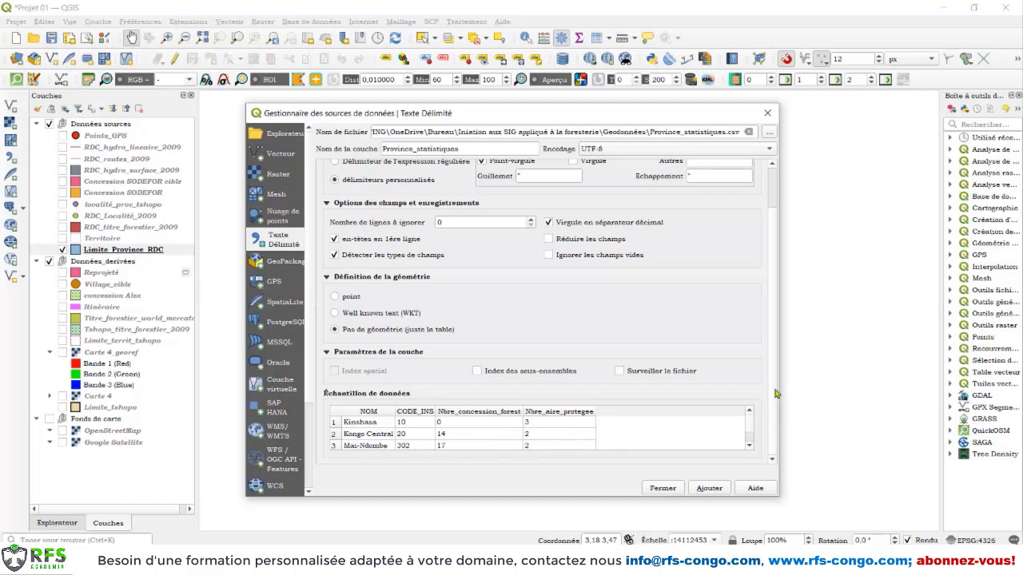
Check the sample data rows and add Province_statistiques to the project as a geometry-free table
scroll(752, 438, "down", 6)
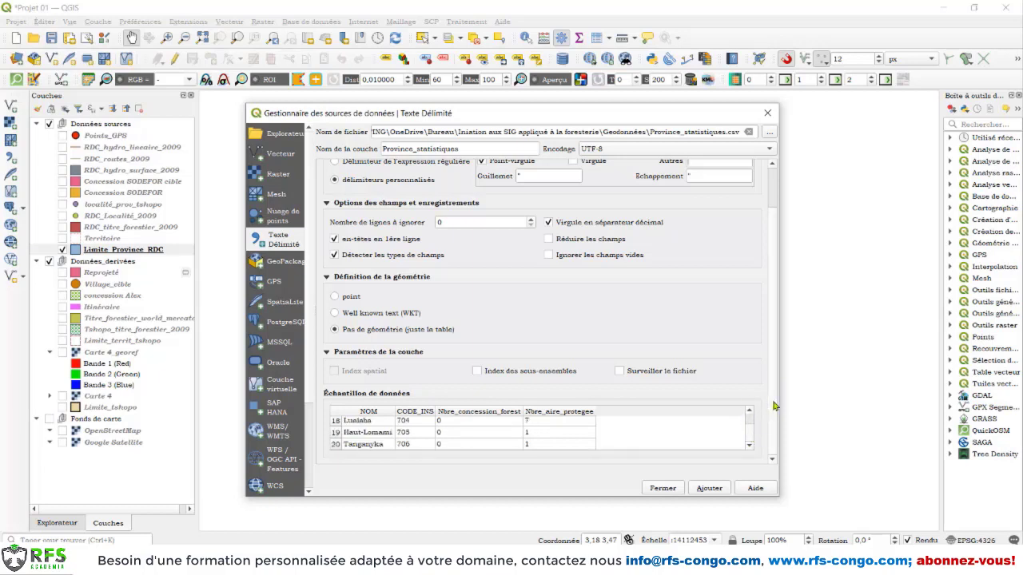
scroll(489, 441, "up", 3)
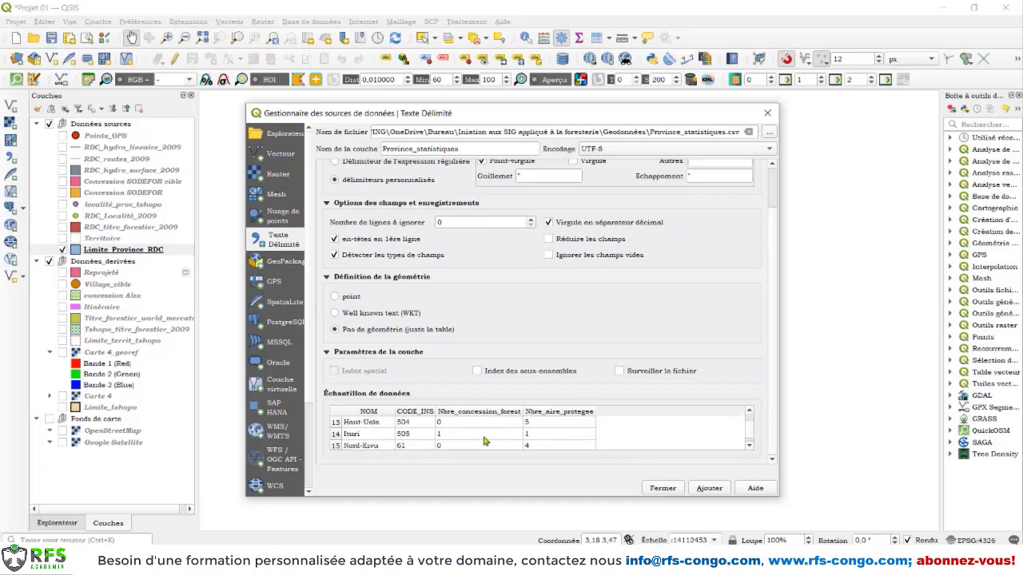
scroll(483, 441, "up", 5)
scroll(483, 436, "down", 3)
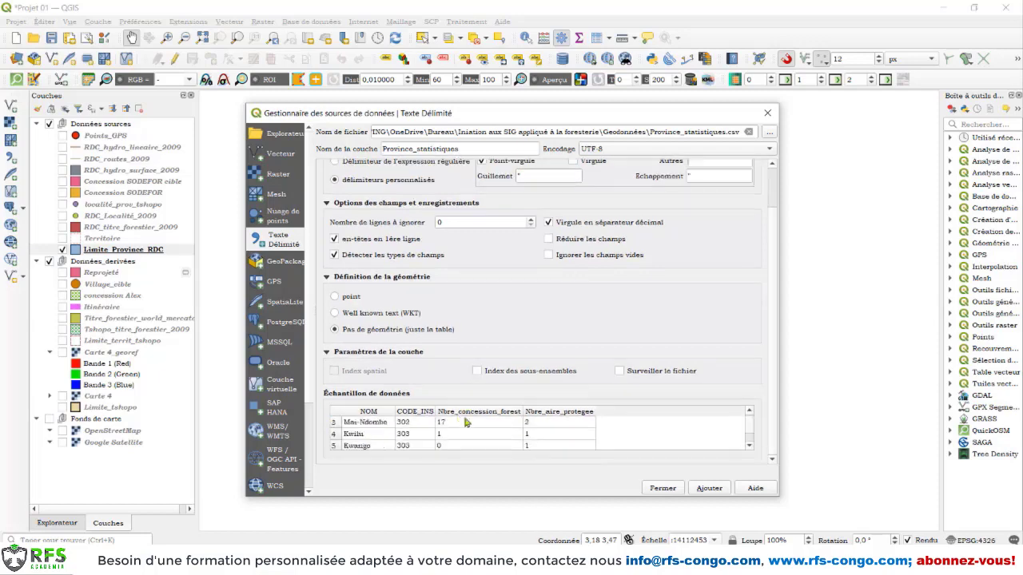
left_click(710, 489)
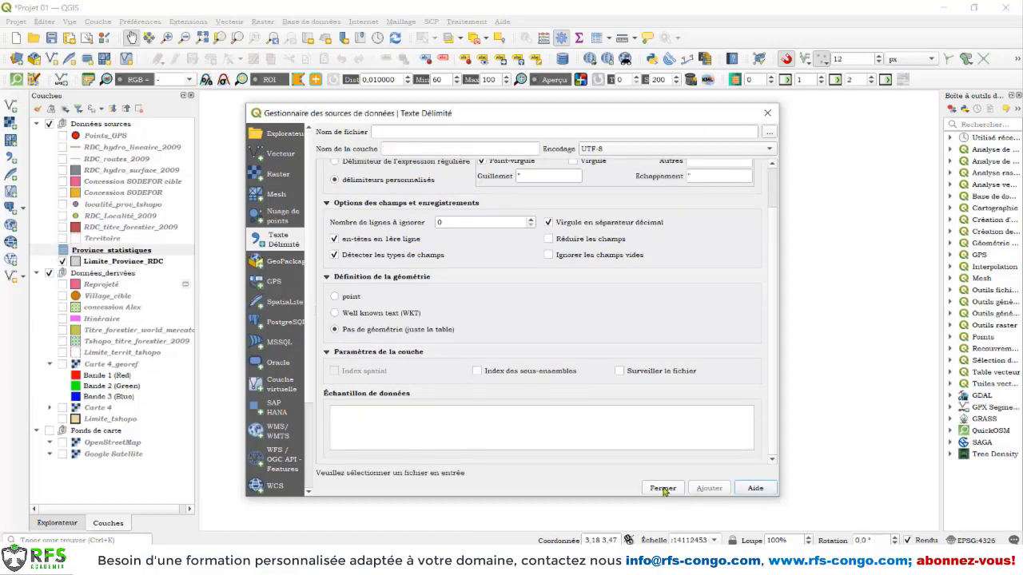
left_click(663, 489)
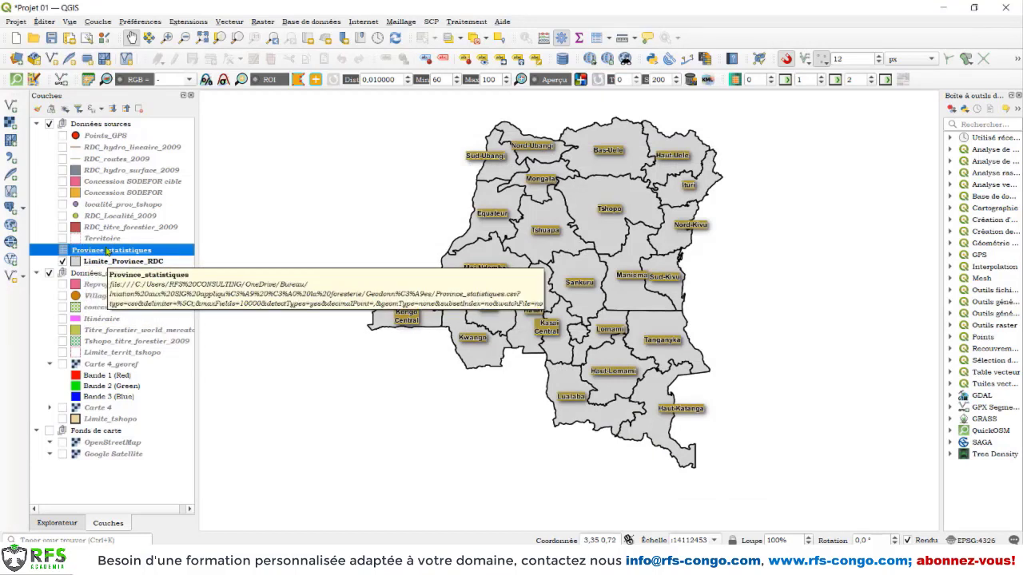
Examine the records in the Province_statistiques attribute table and close it
right_click(106, 250)
left_click(163, 391)
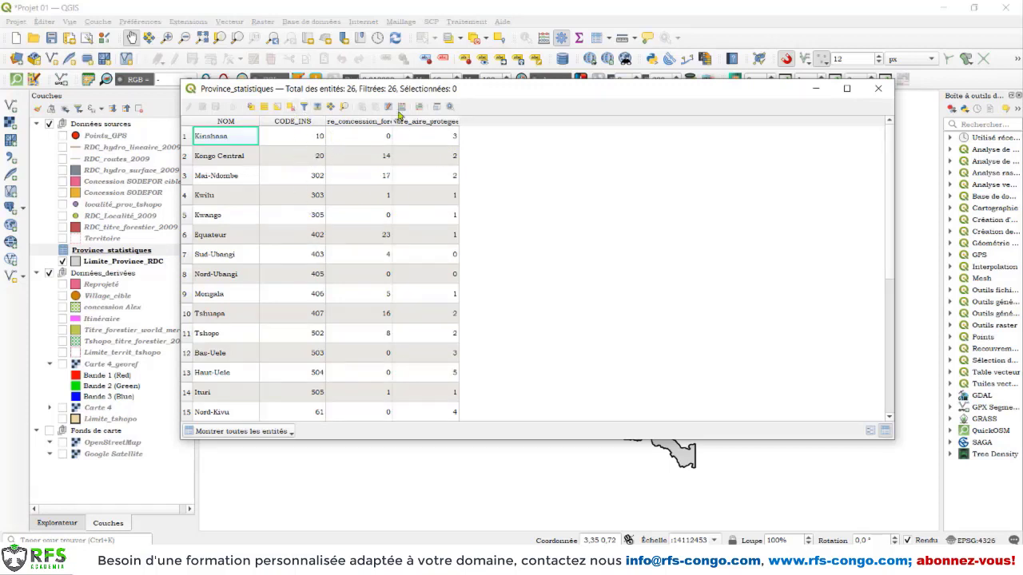
left_click(879, 88)
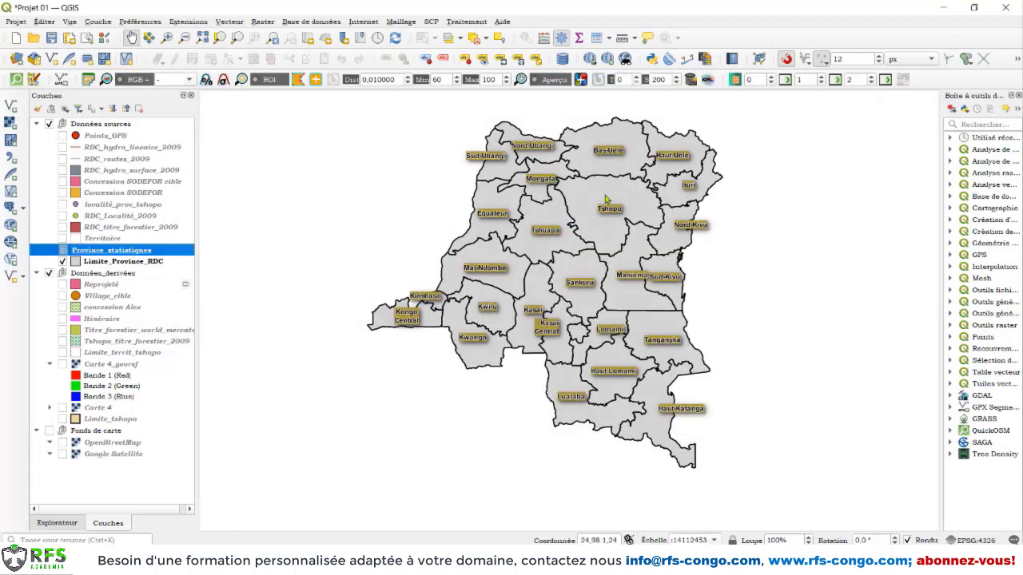
Start a new vector join in the layer properties of Limite_Province_RDC
left_click(111, 263)
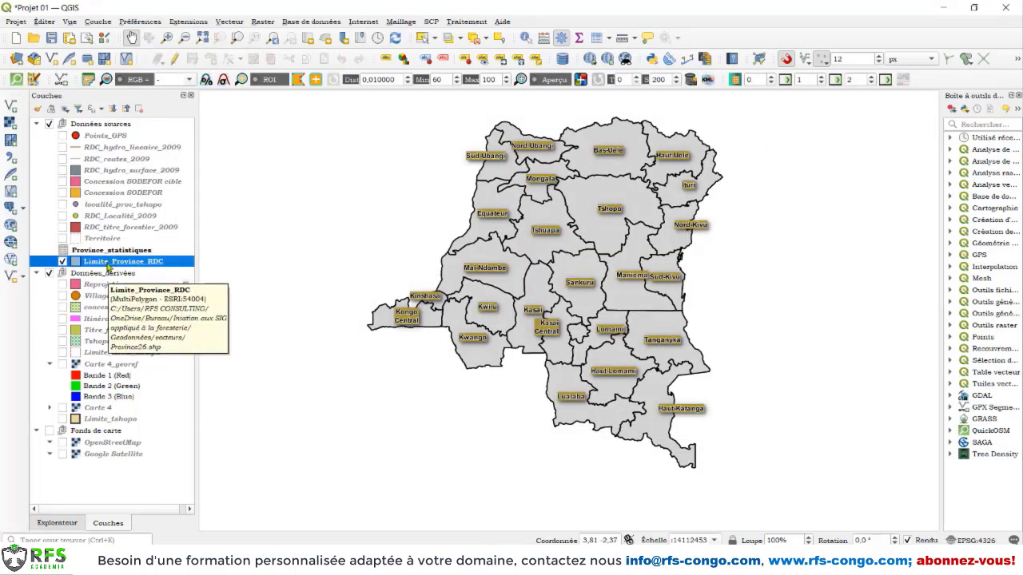
right_click(109, 266)
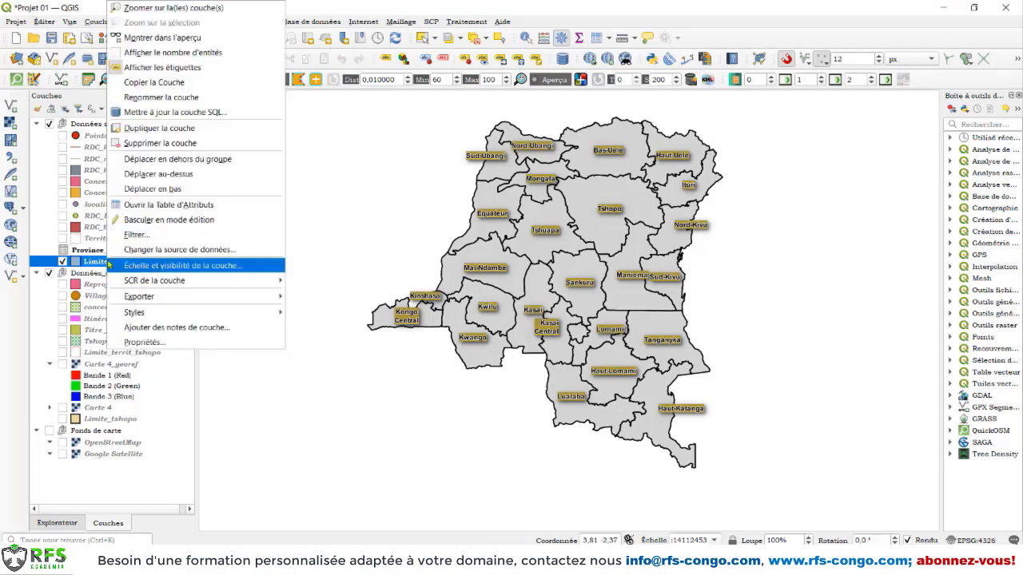
left_click(157, 342)
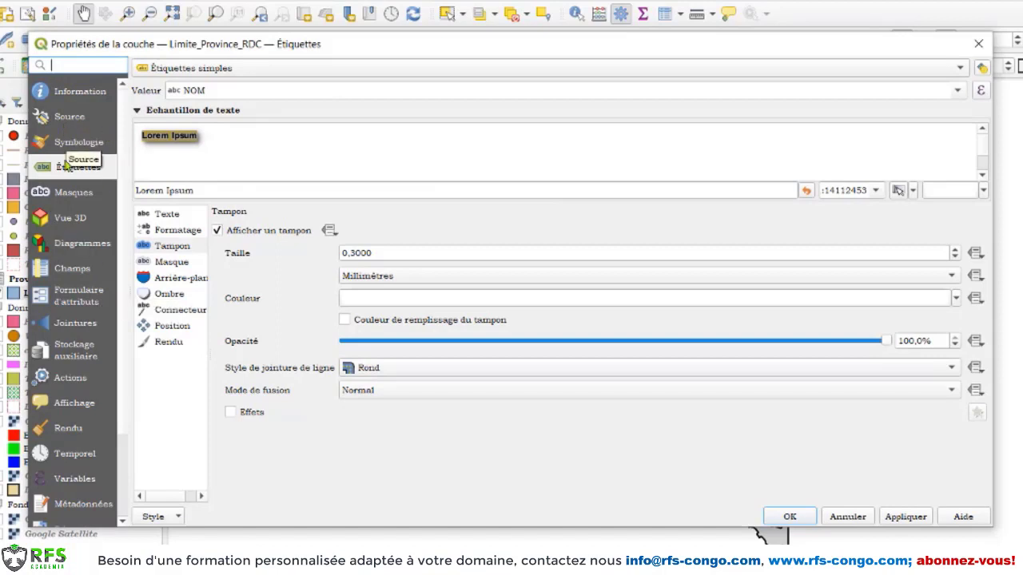
left_click(74, 328)
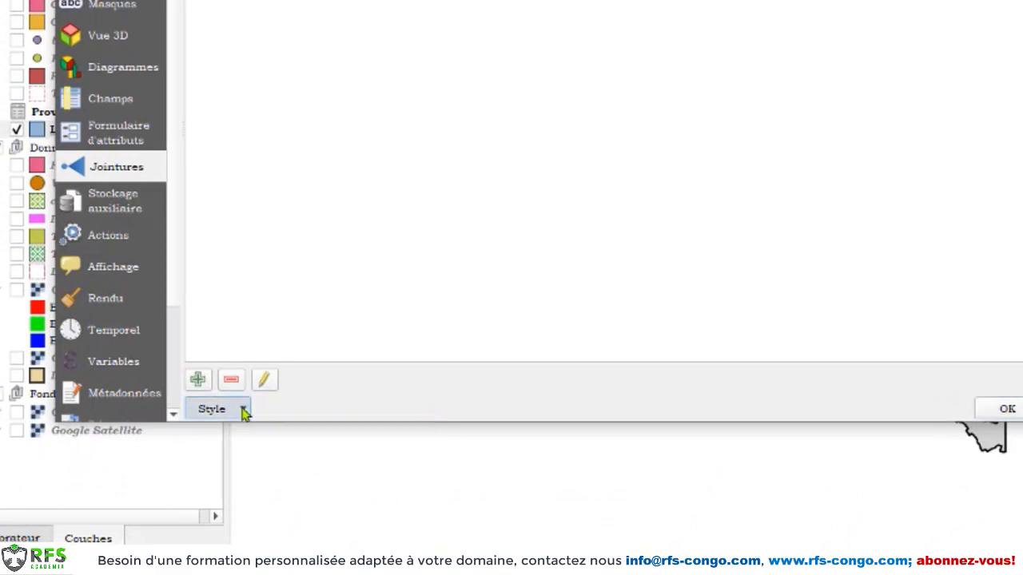
left_click(242, 409)
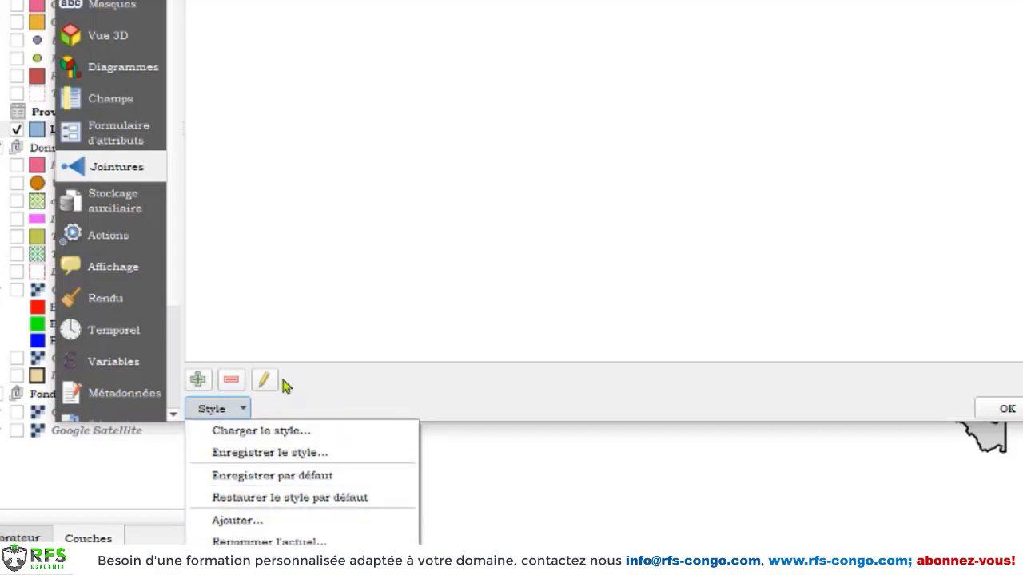
left_click(312, 389)
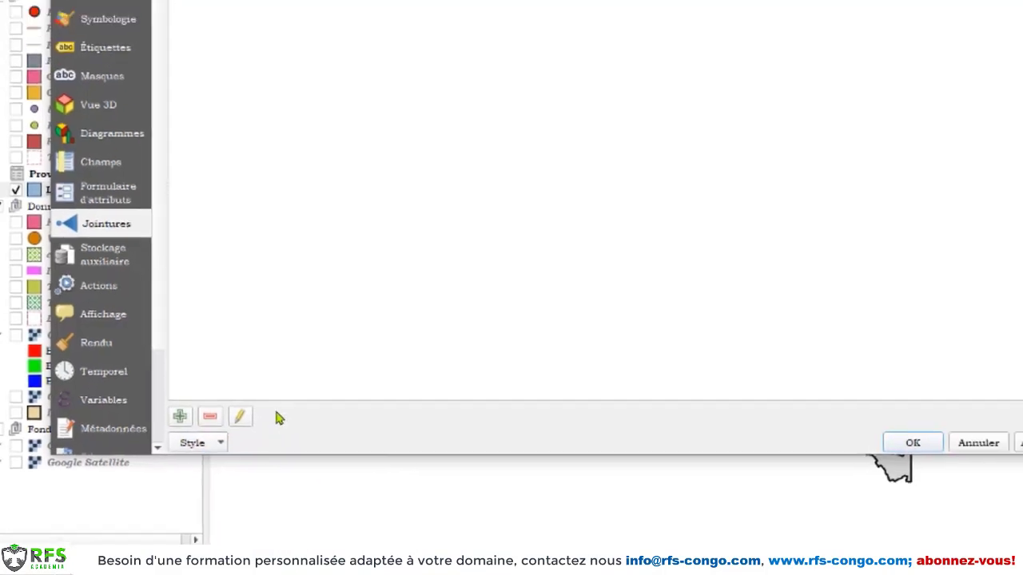
left_click(151, 478)
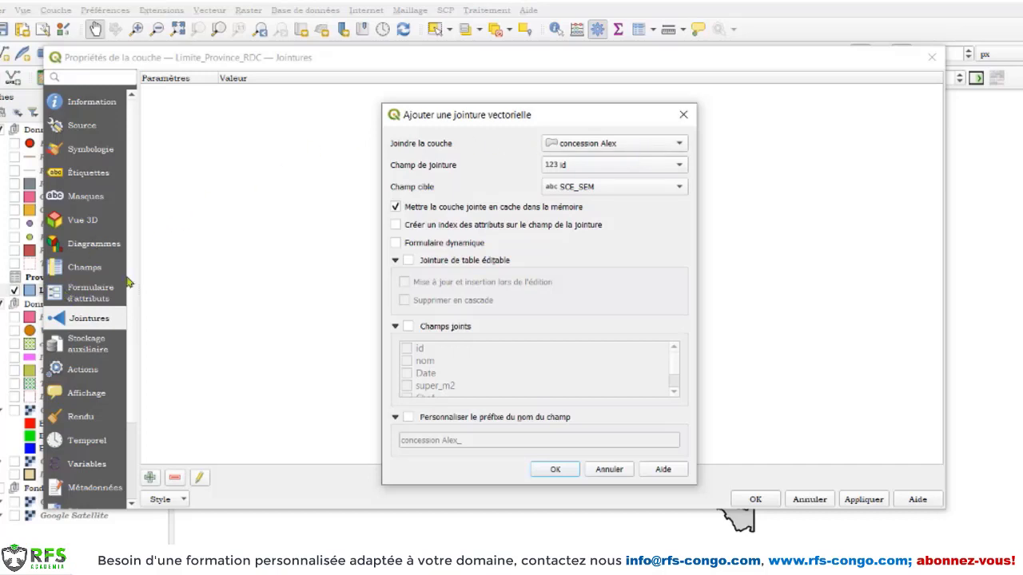
Set Province_statistiques as the layer to join, with CODE_INS as both the join field and the target field
left_click(632, 146)
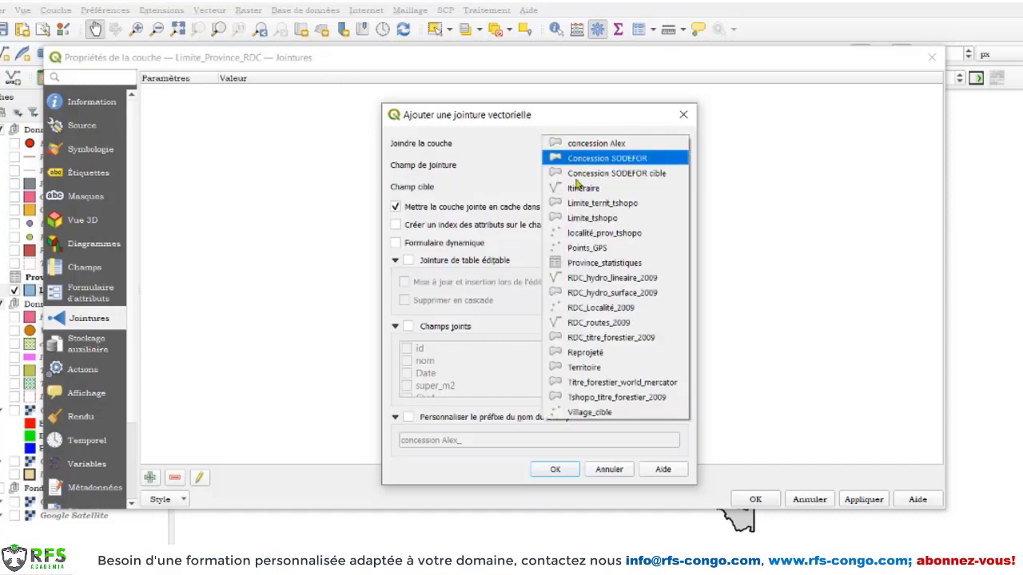
left_click(601, 263)
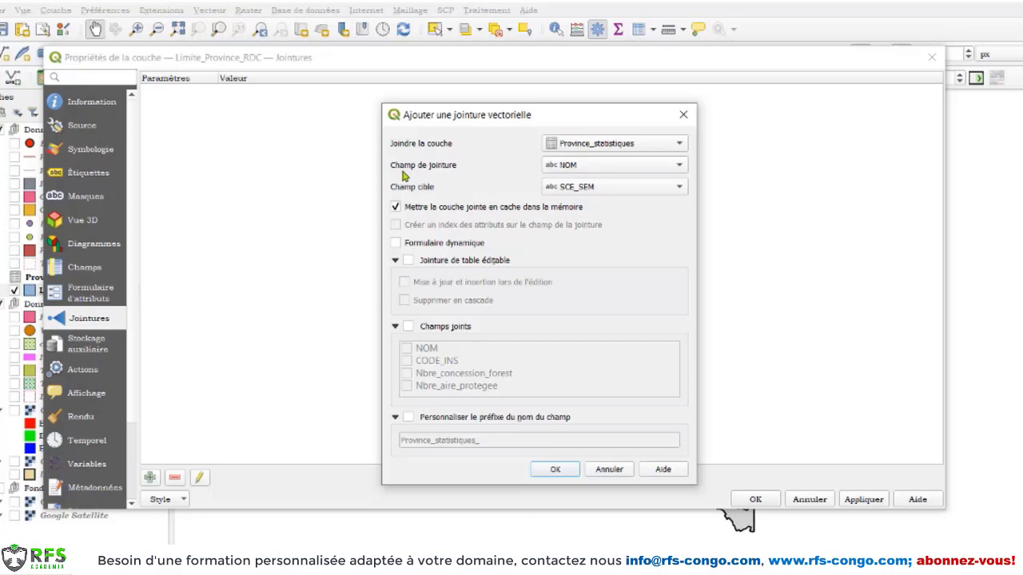
left_click(601, 167)
left_click(609, 180)
left_click(591, 192)
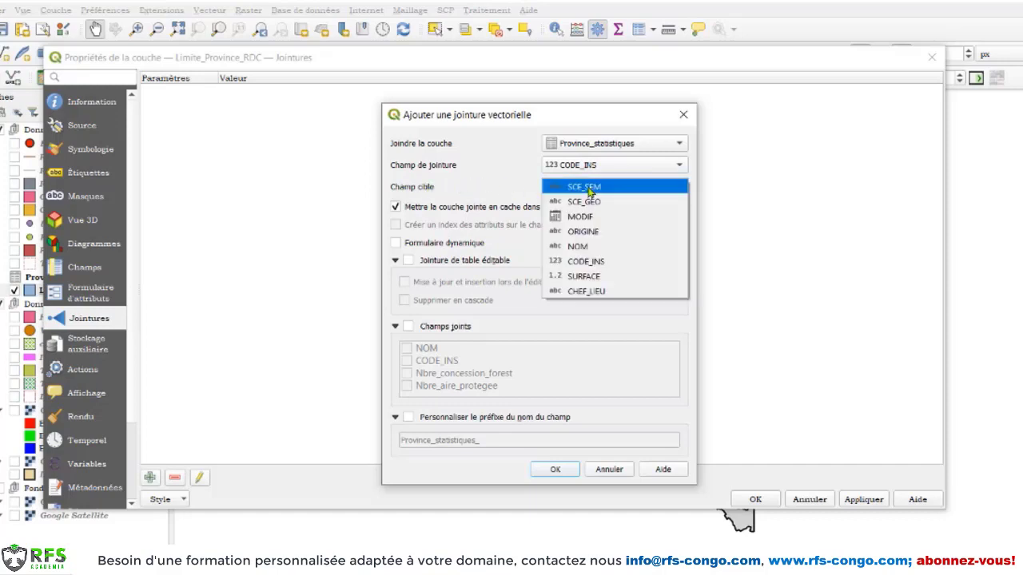
left_click(600, 261)
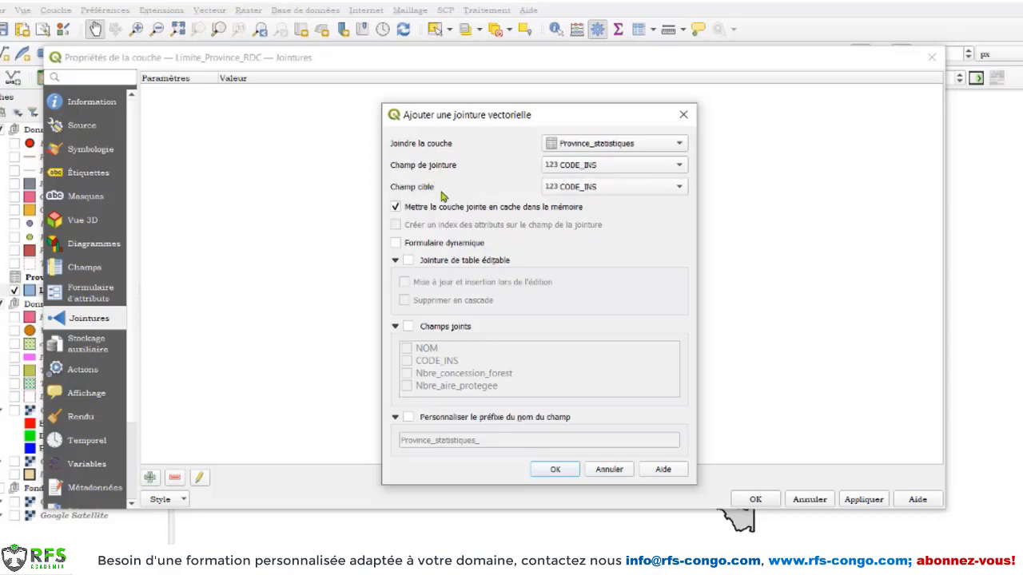
Enable the dynamic form and editable join with cascade deletion, and limit the joined fields to Nbre_concession_forest and Nbre_aire_protegee
left_click(408, 261)
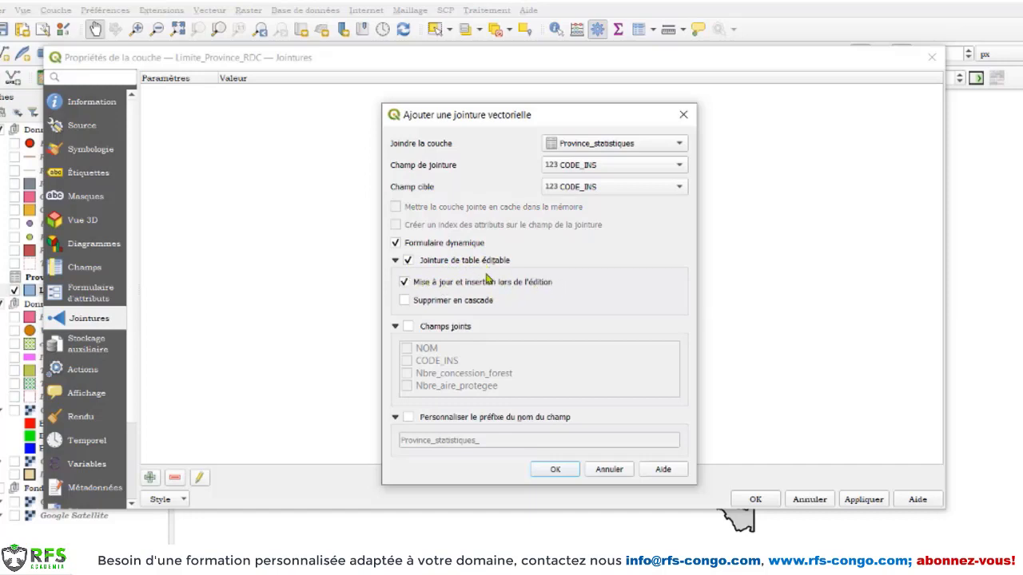
left_click(404, 301)
left_click(408, 326)
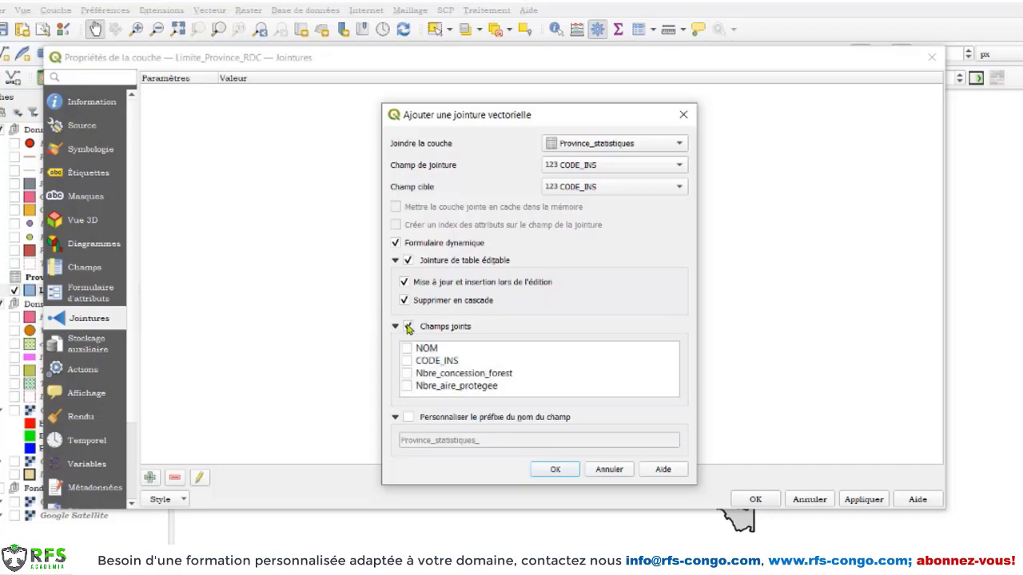
left_click(406, 374)
left_click(406, 386)
Set an empty custom field-name prefix for the join and apply it to the Limite_Province_RDC layer
left_click(408, 419)
left_click_drag(488, 442, 370, 442)
key("Delete")
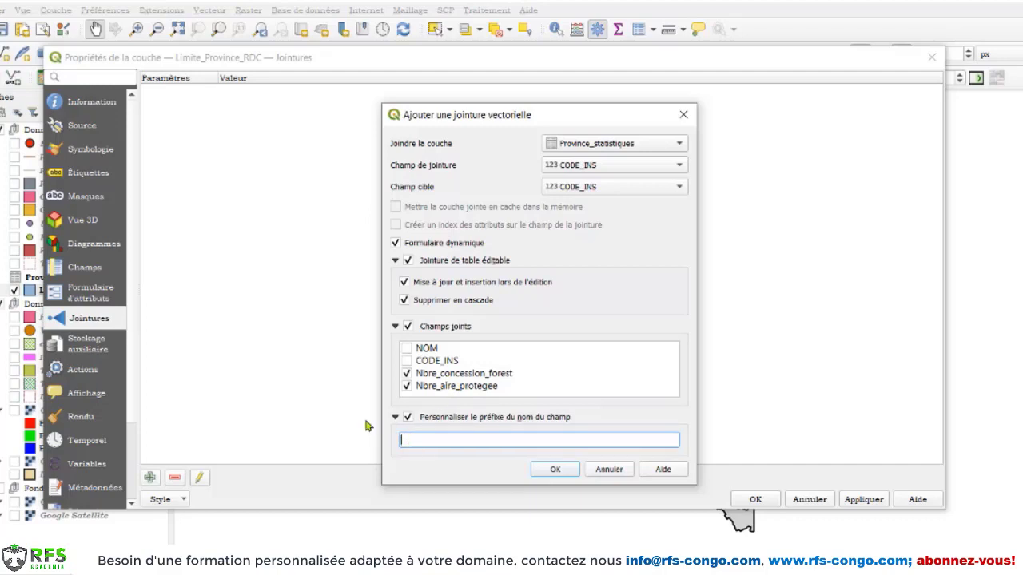
left_click(553, 470)
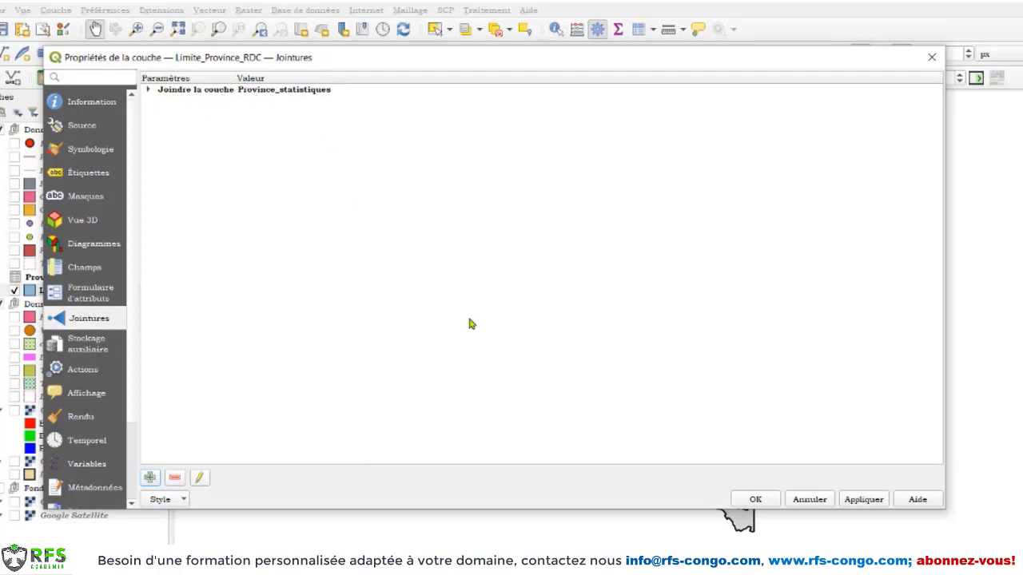
left_click(866, 500)
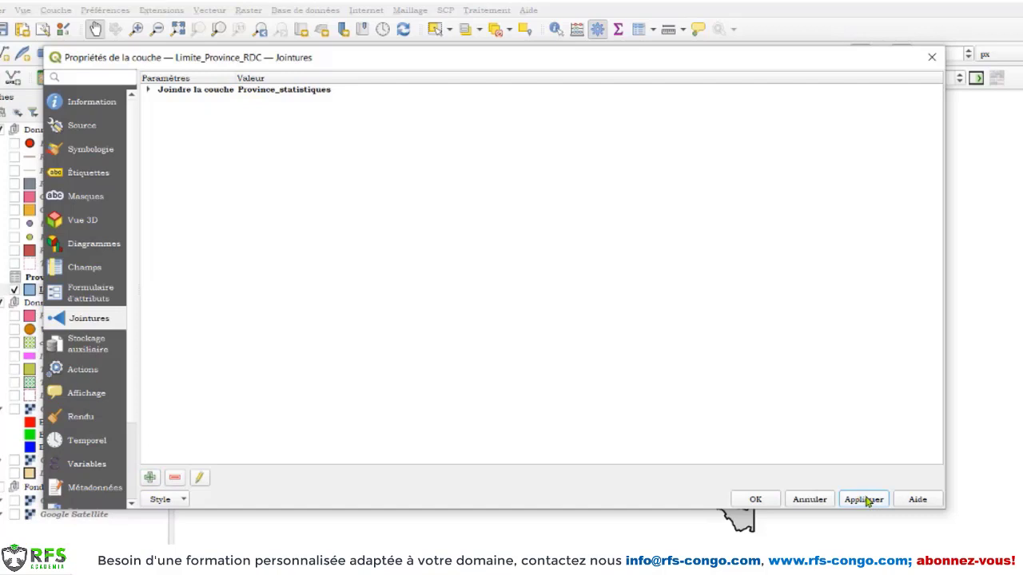
left_click(763, 501)
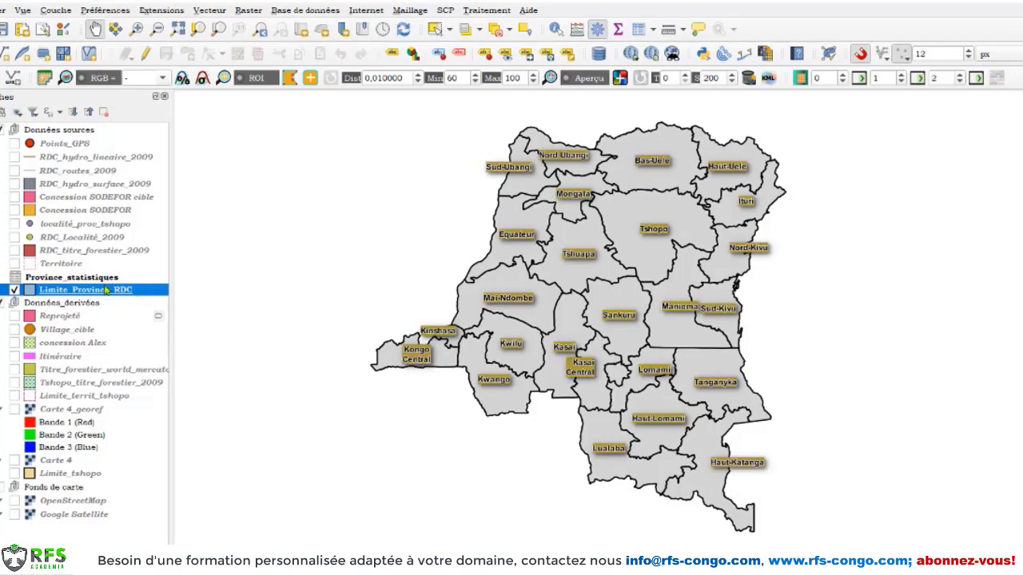
Open the attribute table of Limite_Province_RDC to check the joined fields
right_click(104, 291)
left_click(147, 227)
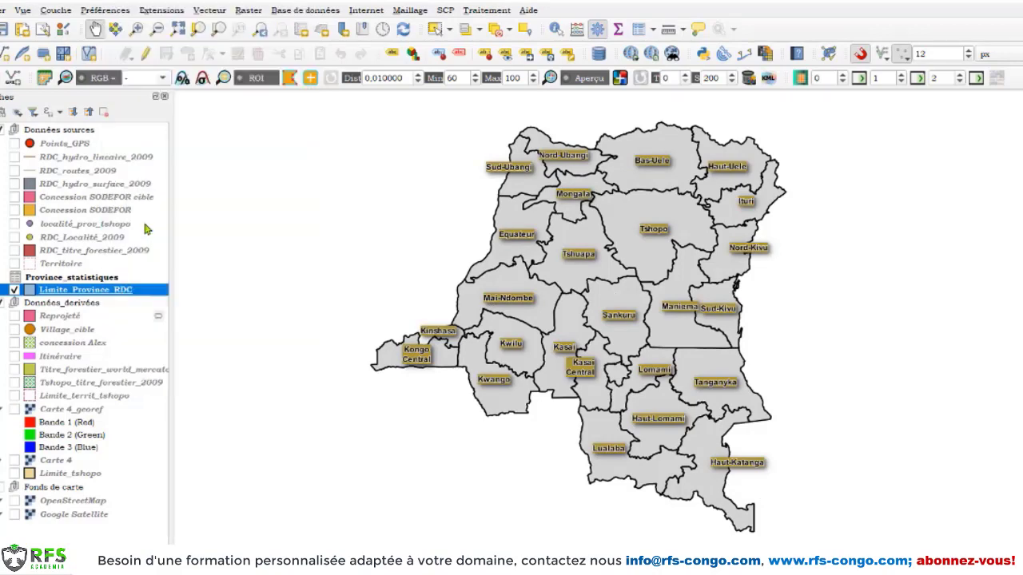